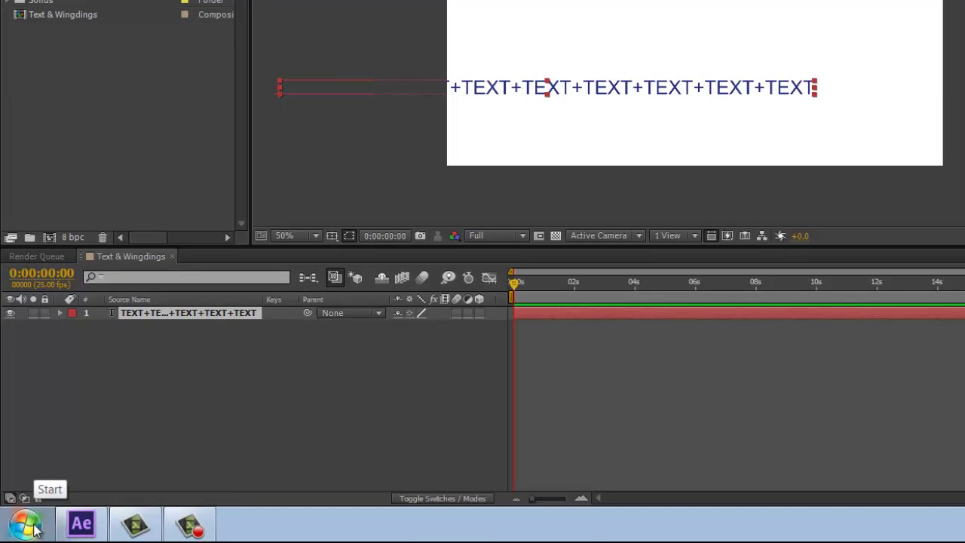
Step: Search the Start menu for 'character map' and launch Character Map
{"action": "left_click", "coordinate": [27, 525]}
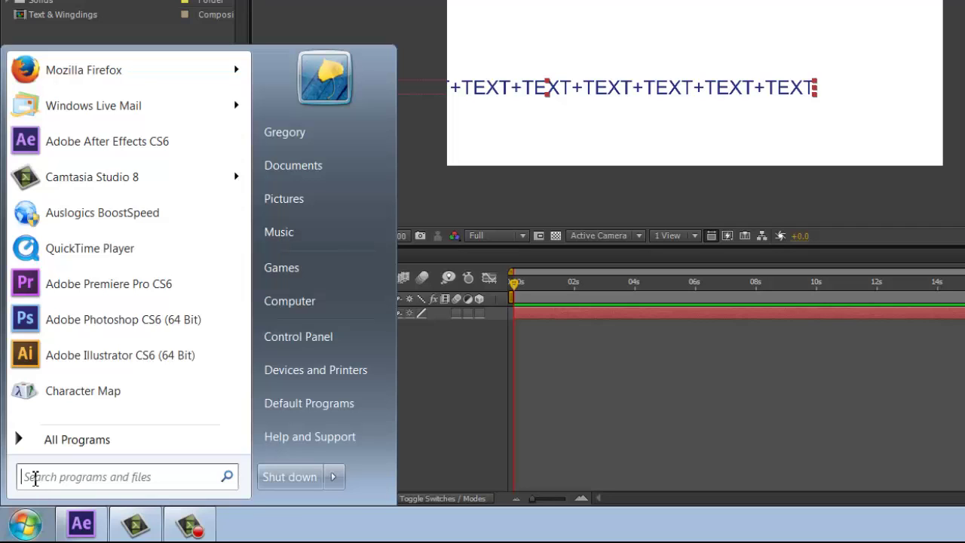
{"action": "type", "text": "c"}
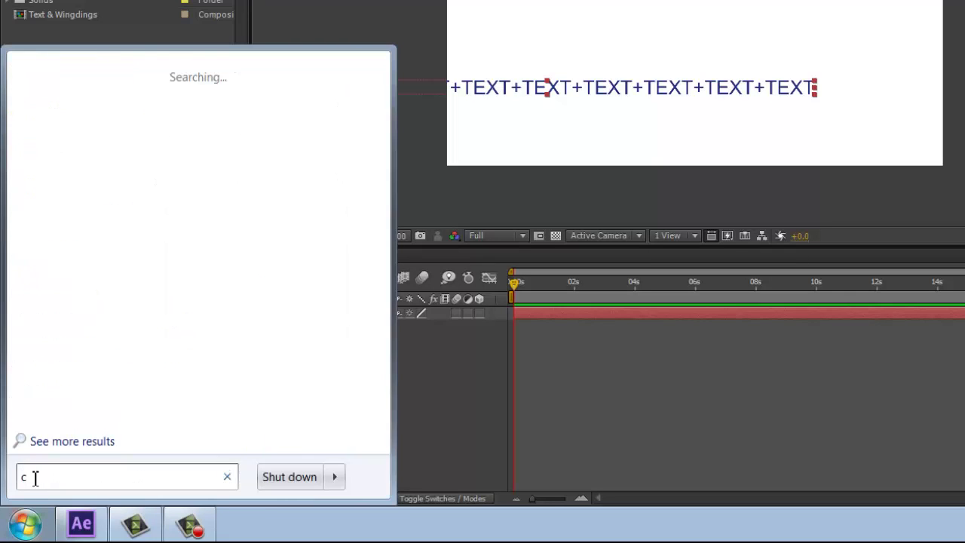
{"action": "type", "text": "haracter"}
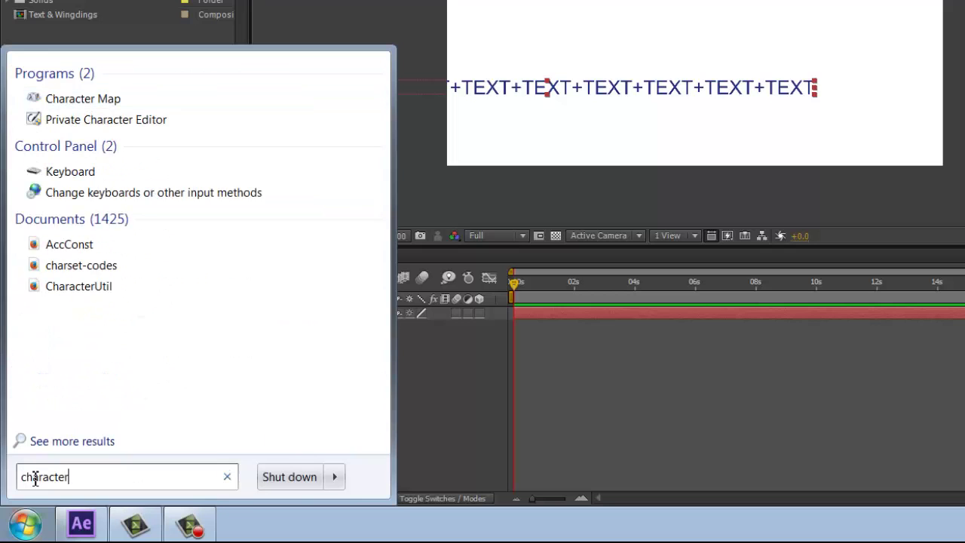
{"action": "type", "text": " map"}
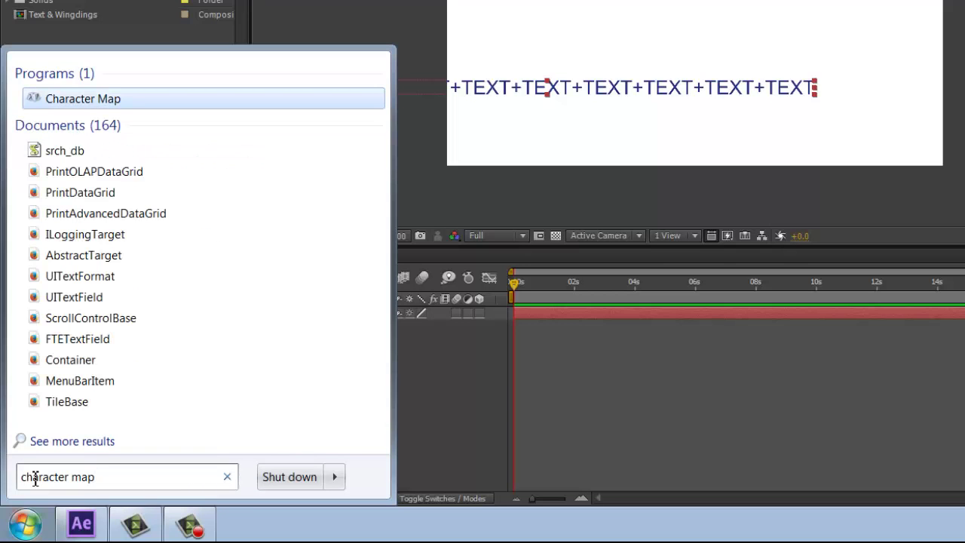
{"action": "left_click", "coordinate": [111, 108]}
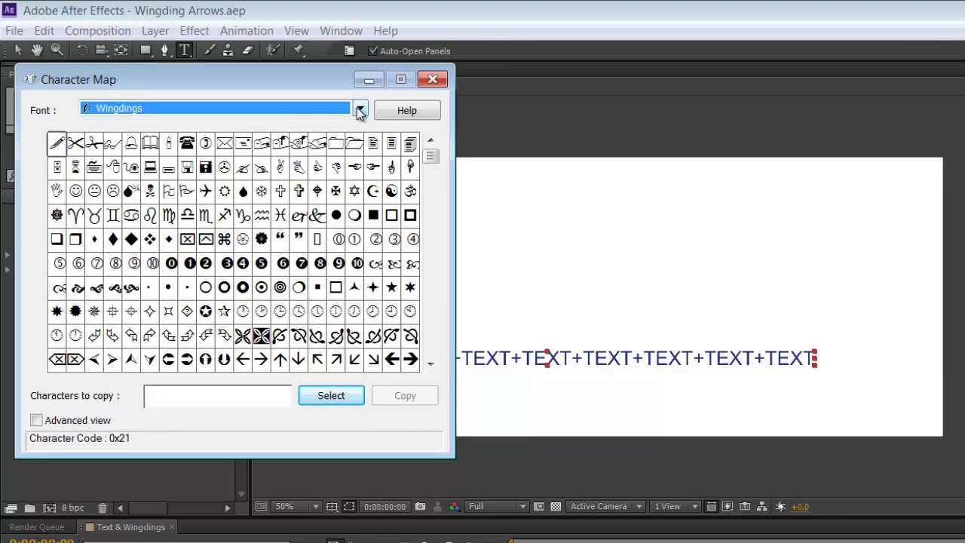
Step: Copy the Wingdings 3 right-pointing triangle (0x75) to the clipboard and return to After Effects
{"action": "left_click", "coordinate": [360, 110]}
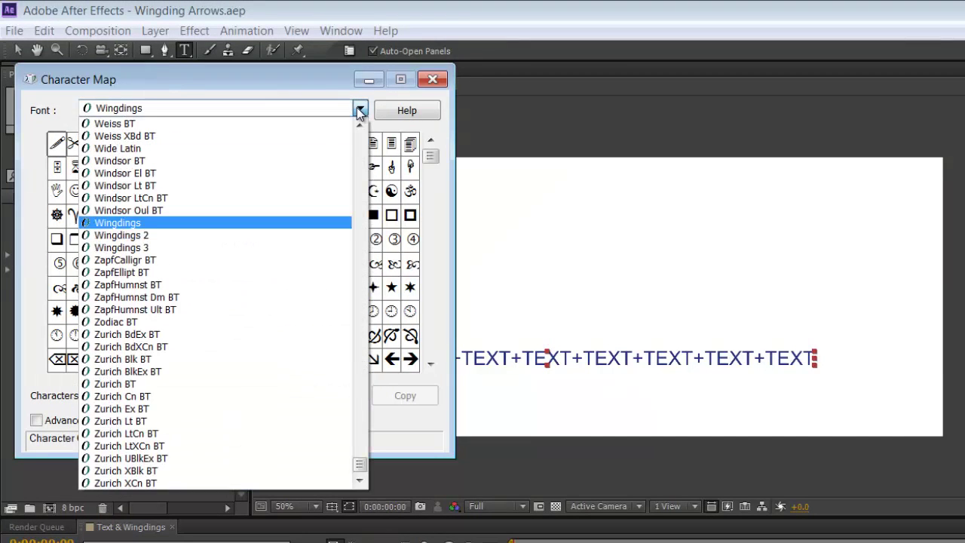
{"action": "left_click", "coordinate": [254, 249]}
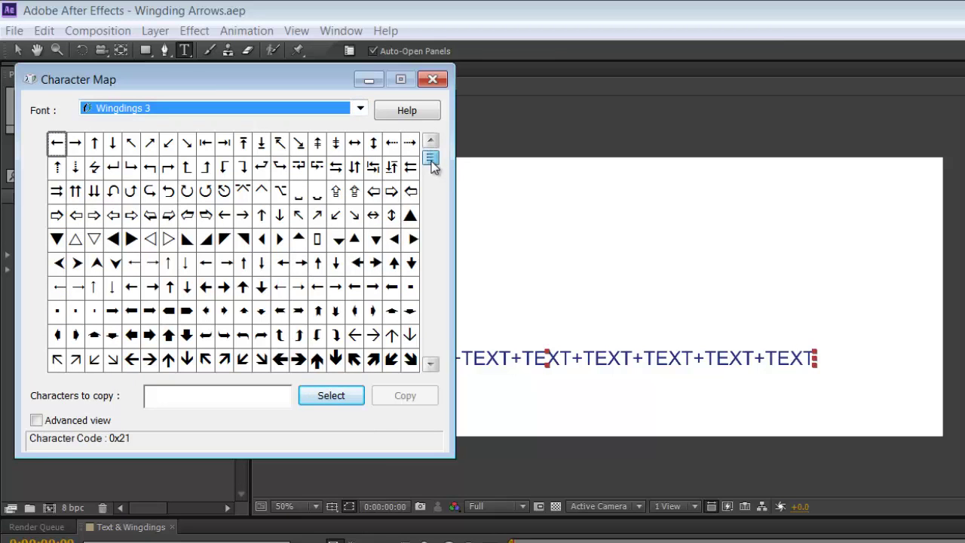
{"action": "left_click_drag", "start_coordinate": [433, 165], "coordinate": [419, 298]}
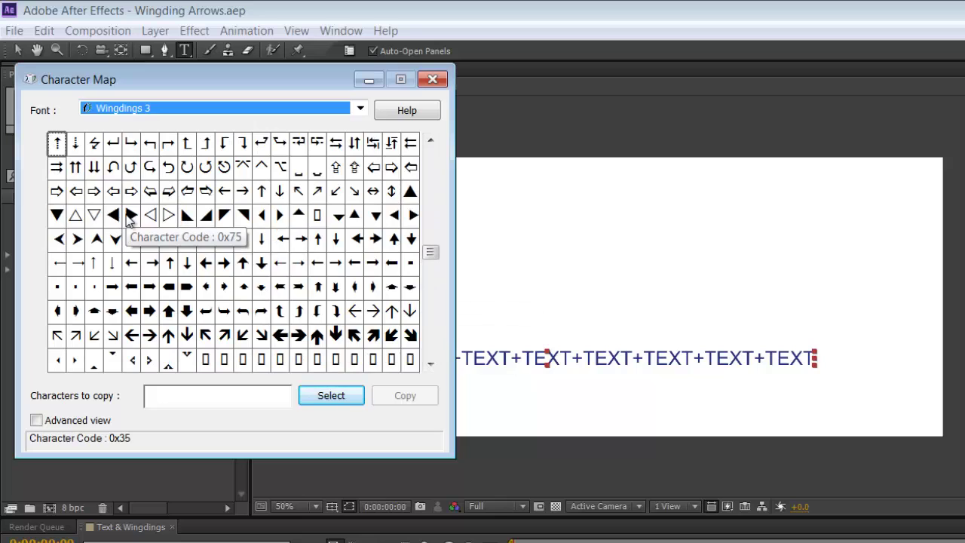
{"action": "left_click", "coordinate": [129, 218]}
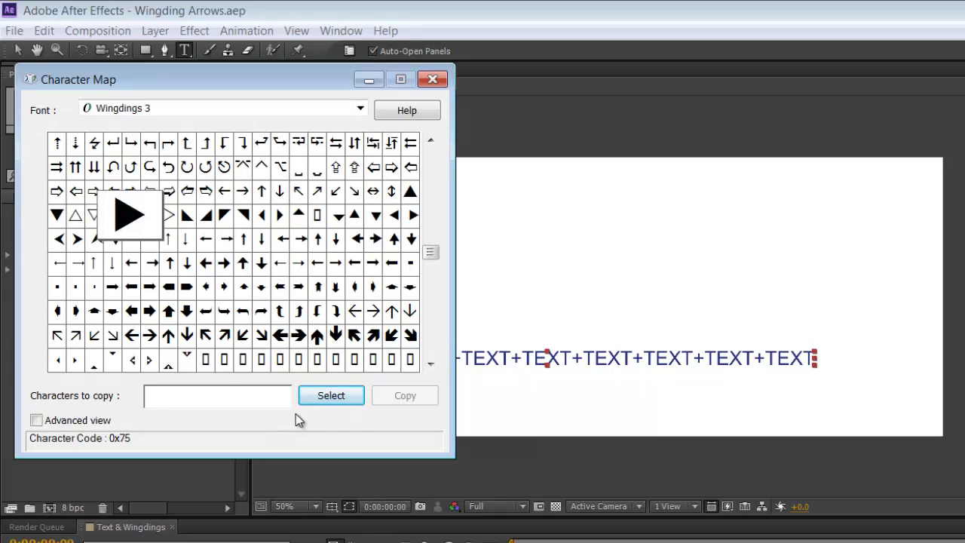
{"action": "left_click", "coordinate": [331, 401]}
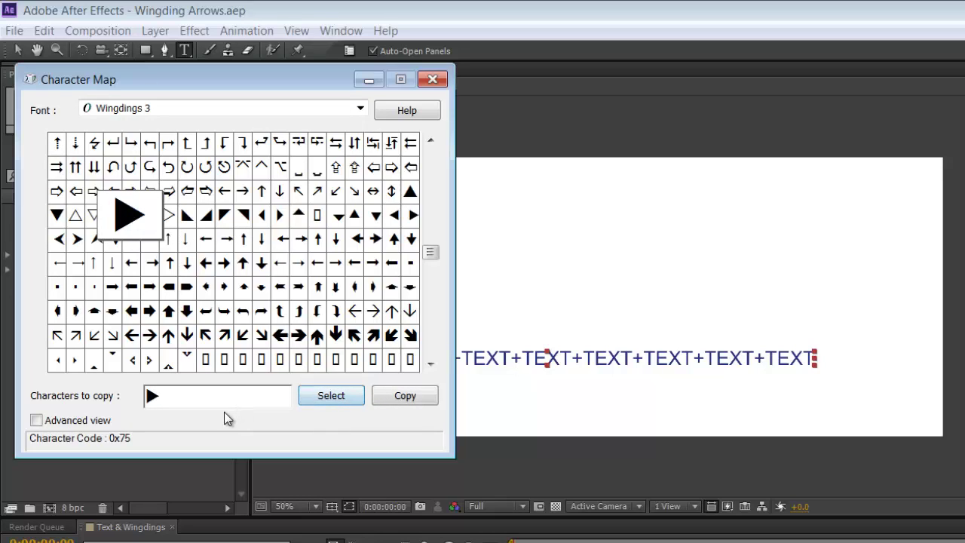
{"action": "left_click", "coordinate": [394, 398]}
{"action": "left_click", "coordinate": [696, 19]}
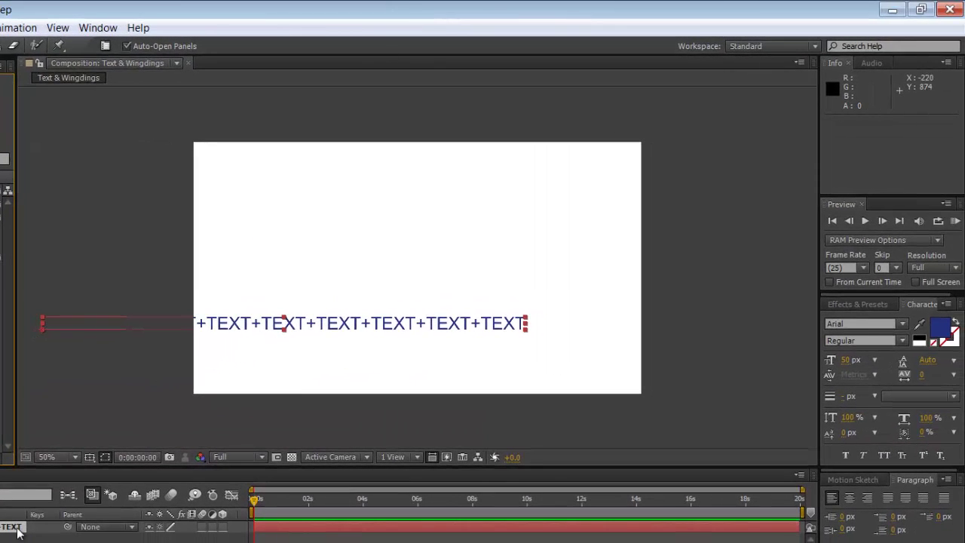
Step: Place the caret at the end of the text line and switch the font to Wingdings 3
{"action": "left_click", "coordinate": [523, 322]}
{"action": "left_click", "coordinate": [523, 323]}
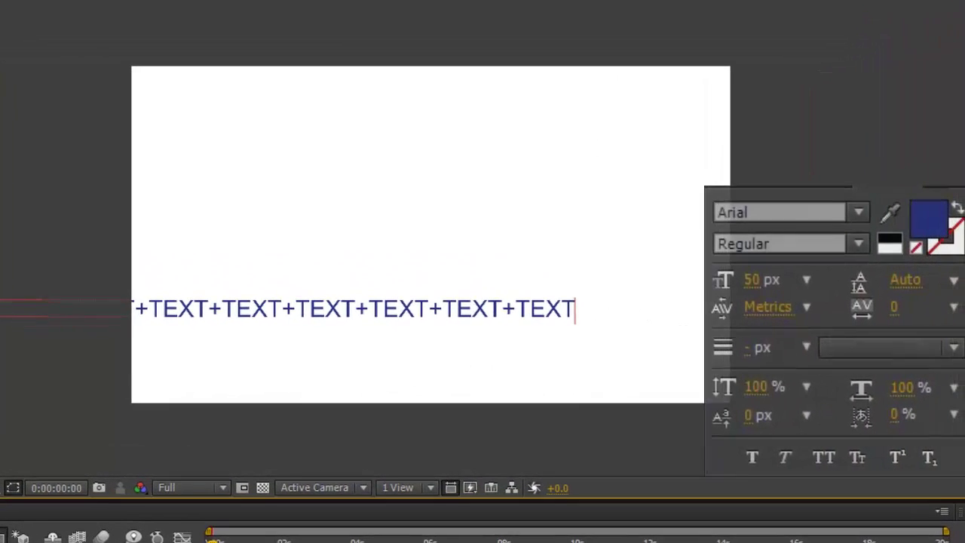
{"action": "left_click", "coordinate": [852, 212]}
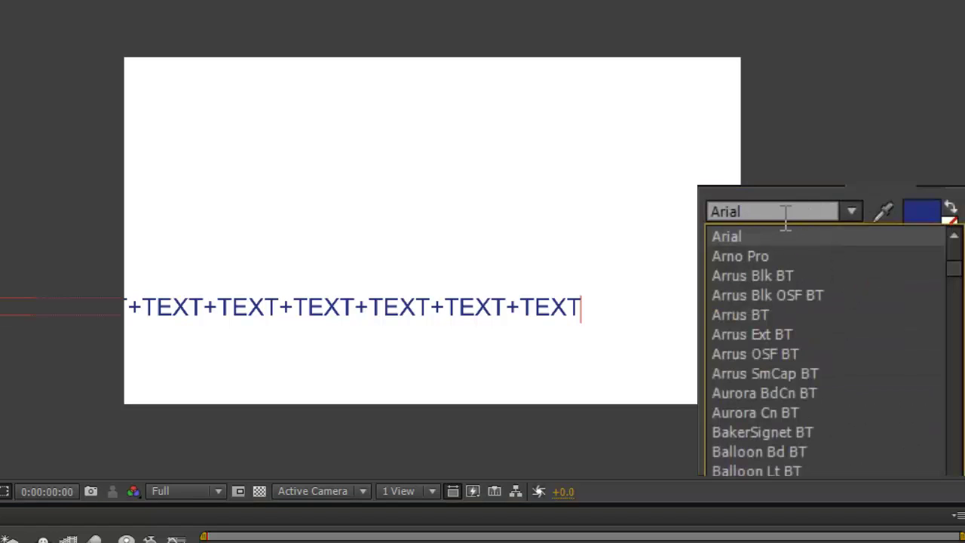
{"action": "left_click", "coordinate": [764, 211]}
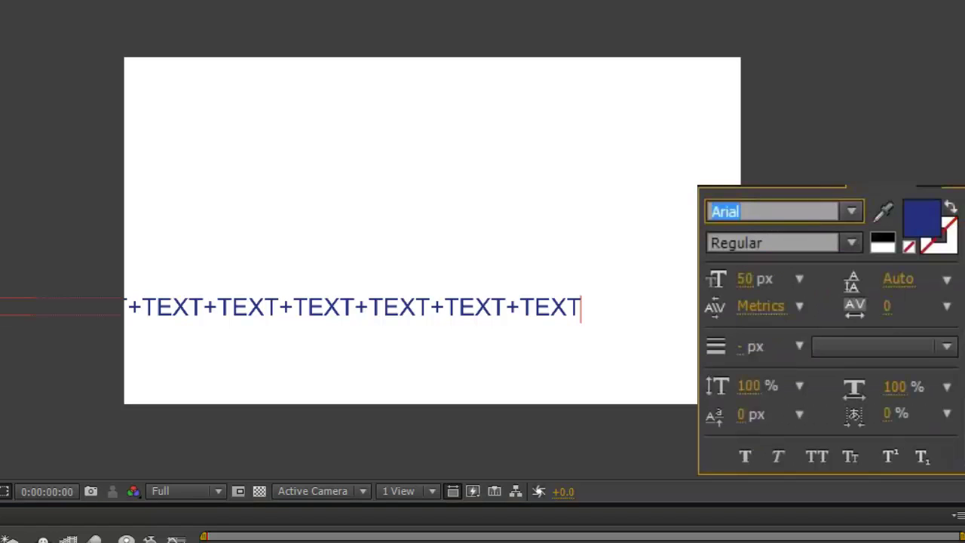
{"action": "type", "text": "Win"}
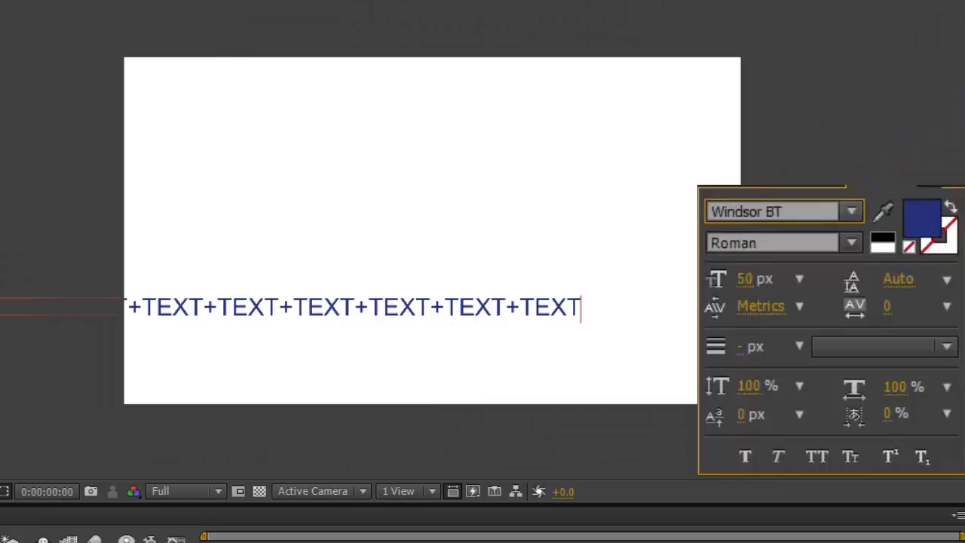
{"action": "type", "text": "gding"}
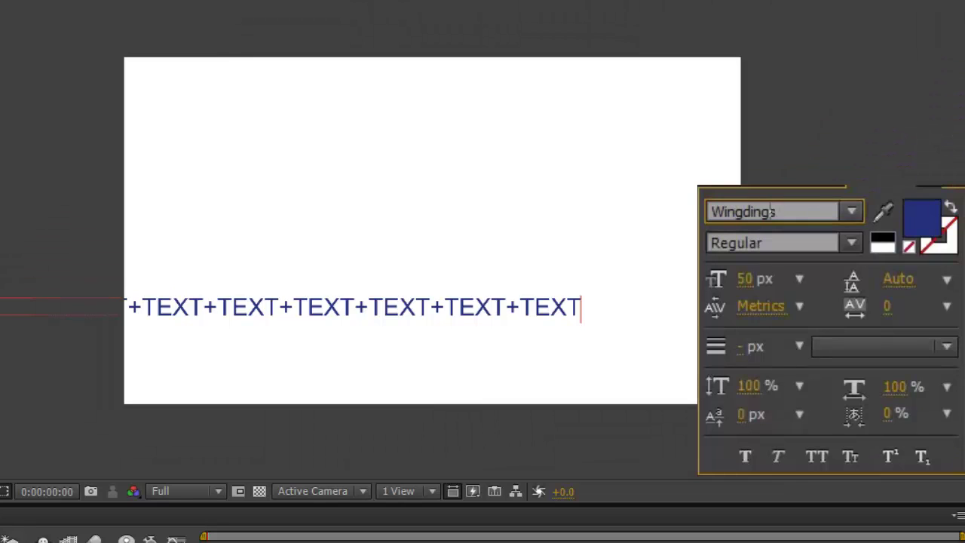
{"action": "type", "text": "s 3"}
{"action": "key", "text": "Return"}
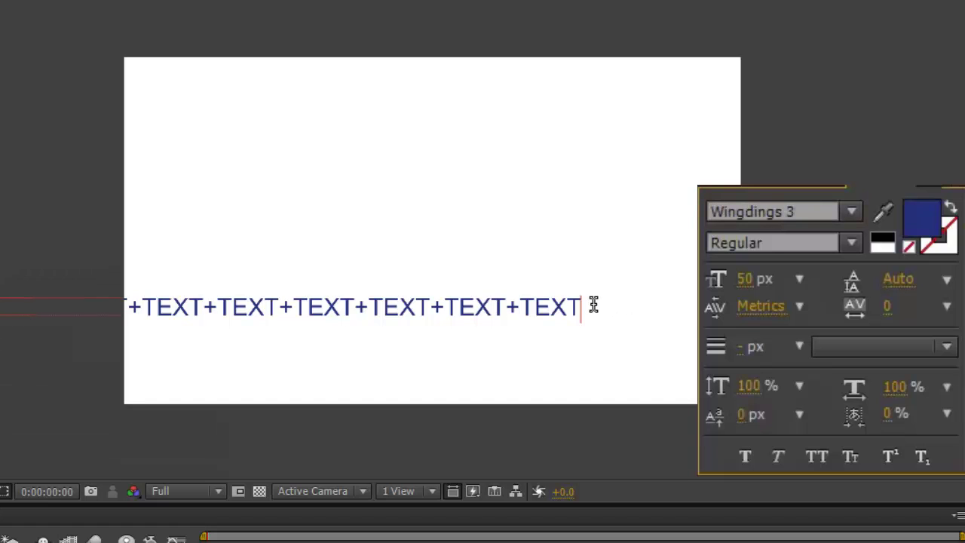
Step: Paste the triangle after the last TEXT and enlarge it to 96 px
{"action": "key", "text": "ctrl+v"}
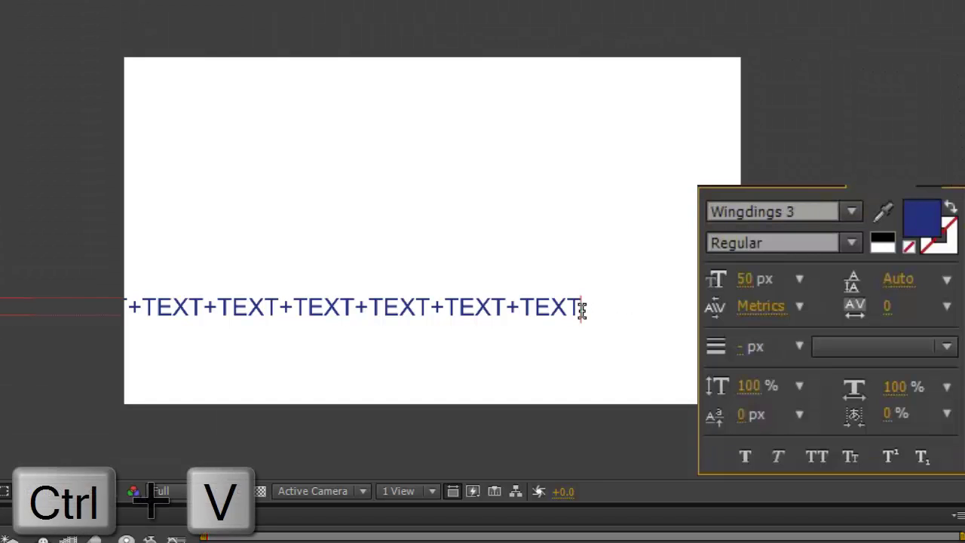
{"action": "key", "text": "ctrl+v"}
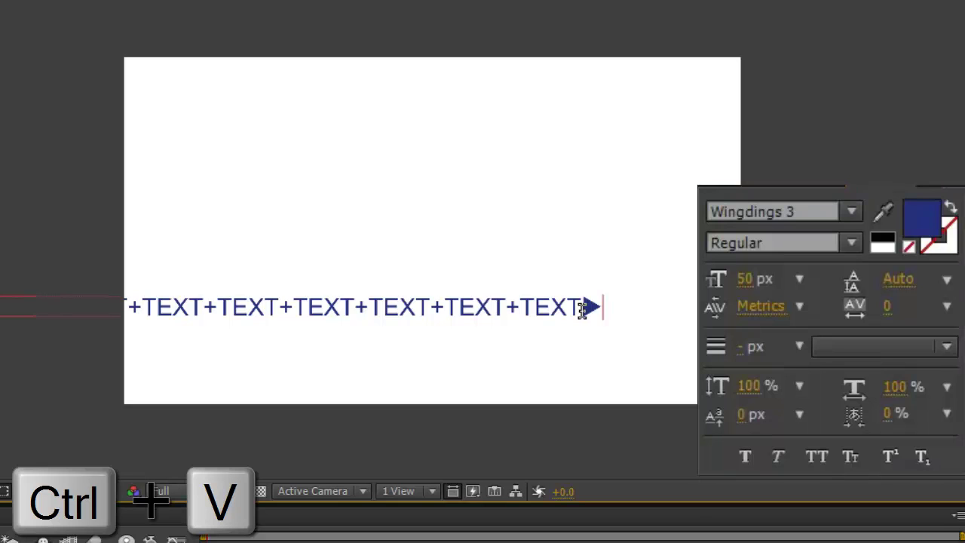
{"action": "left_click_drag", "start_coordinate": [582, 309], "coordinate": [621, 311]}
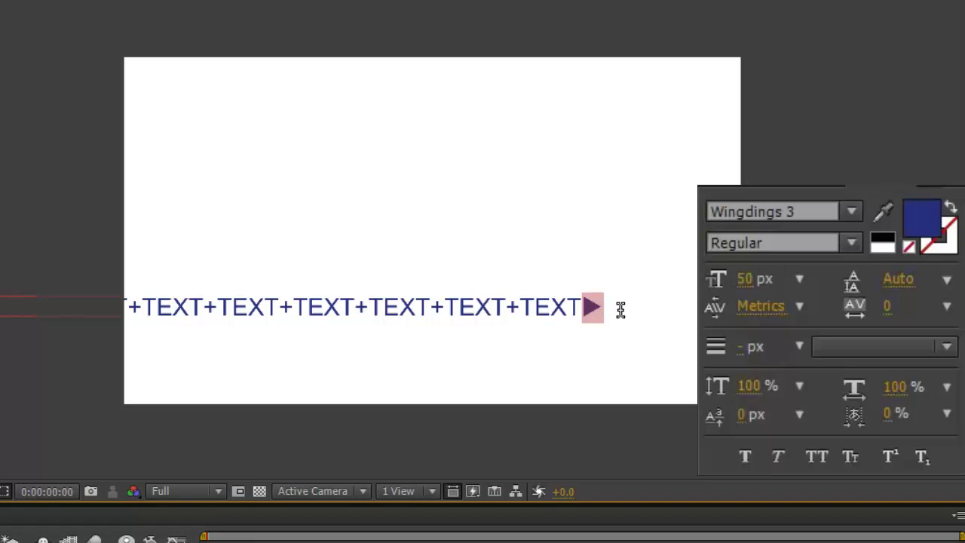
{"action": "left_click_drag", "start_coordinate": [746, 281], "coordinate": [785, 262]}
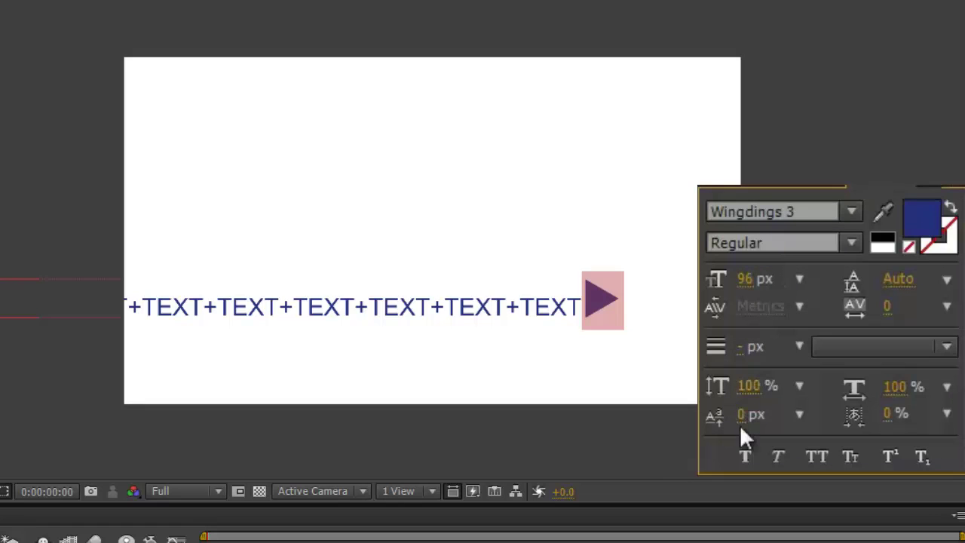
Step: Shift the triangle's baseline to -19 px and tighten its tracking to about -80
{"action": "left_click_drag", "start_coordinate": [740, 419], "coordinate": [720, 423]}
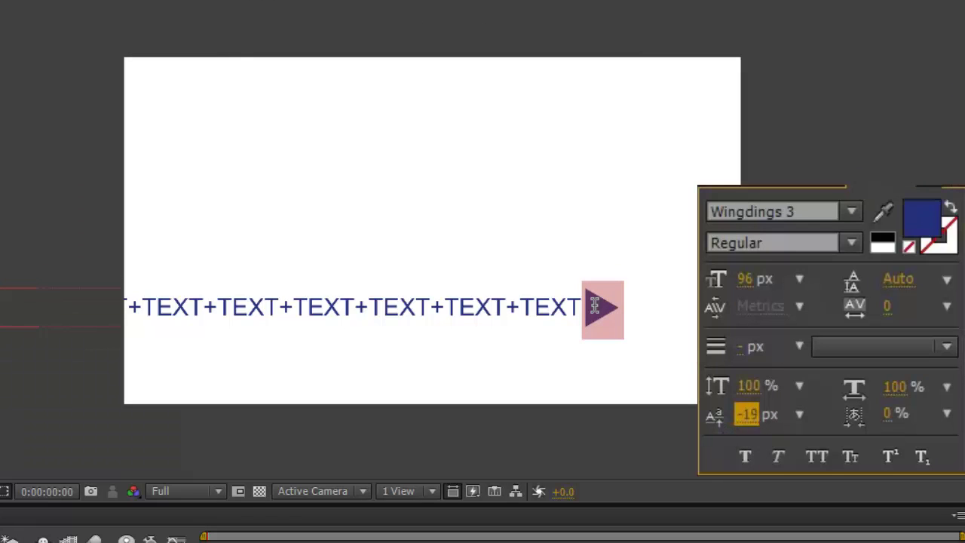
{"action": "left_click_drag", "start_coordinate": [573, 304], "coordinate": [617, 308]}
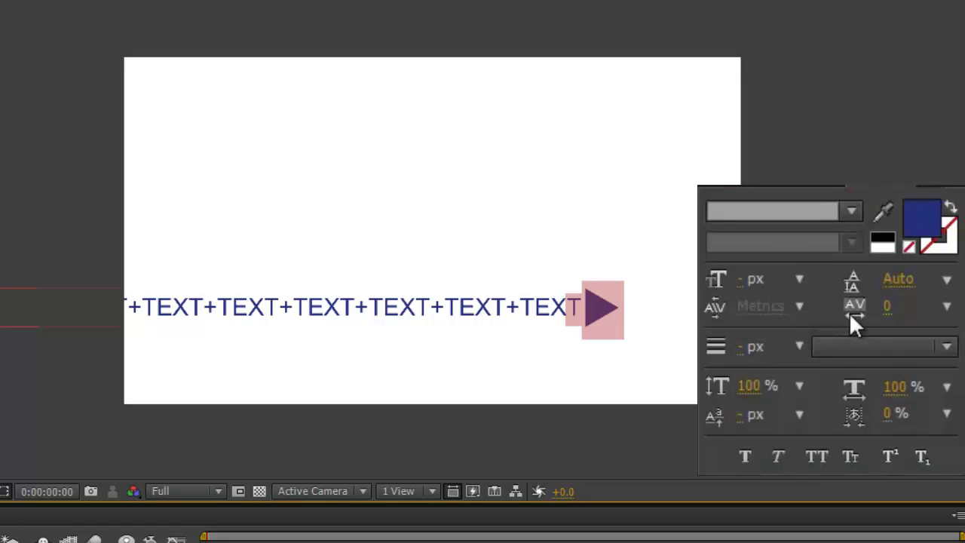
{"action": "left_click", "coordinate": [887, 306]}
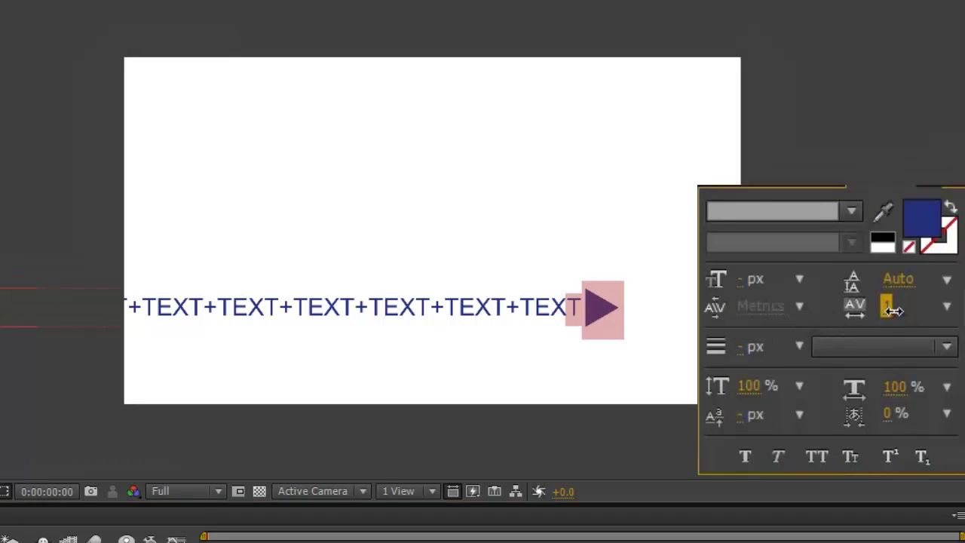
{"action": "type", "text": "-68"}
{"action": "key", "text": "Return"}
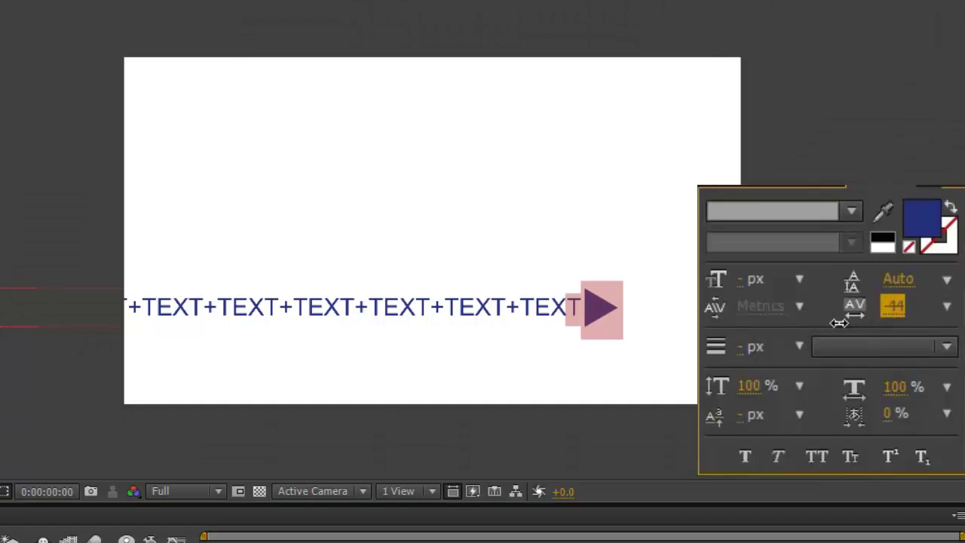
{"action": "left_click_drag", "start_coordinate": [813, 326], "coordinate": [804, 326]}
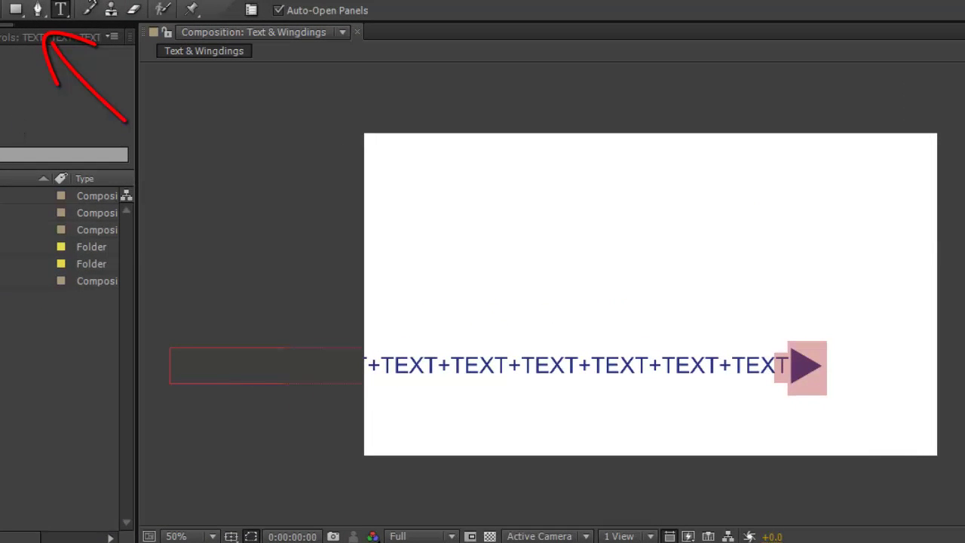
Step: Draw a three-point curved Bezier mask path arcing over the text line
{"action": "left_click", "coordinate": [42, 13]}
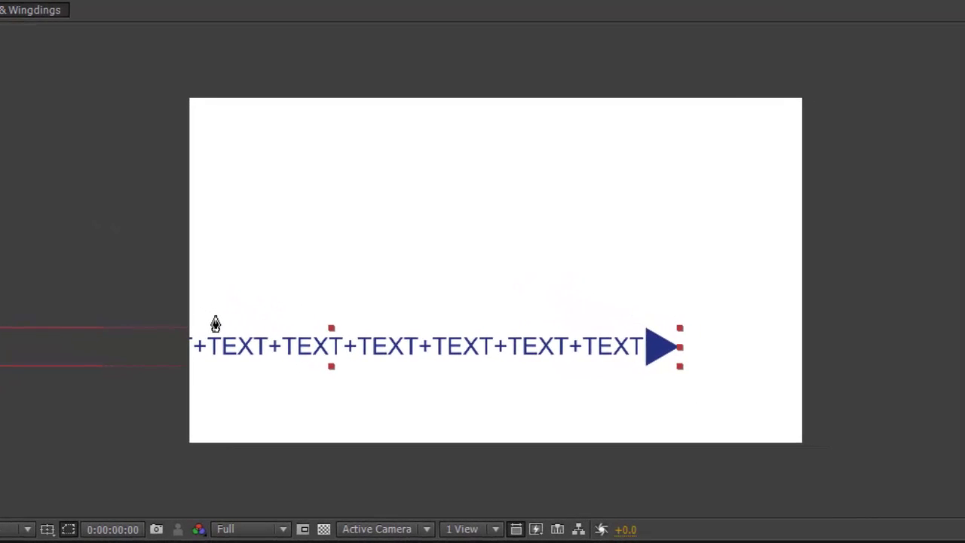
{"action": "left_click", "coordinate": [247, 312]}
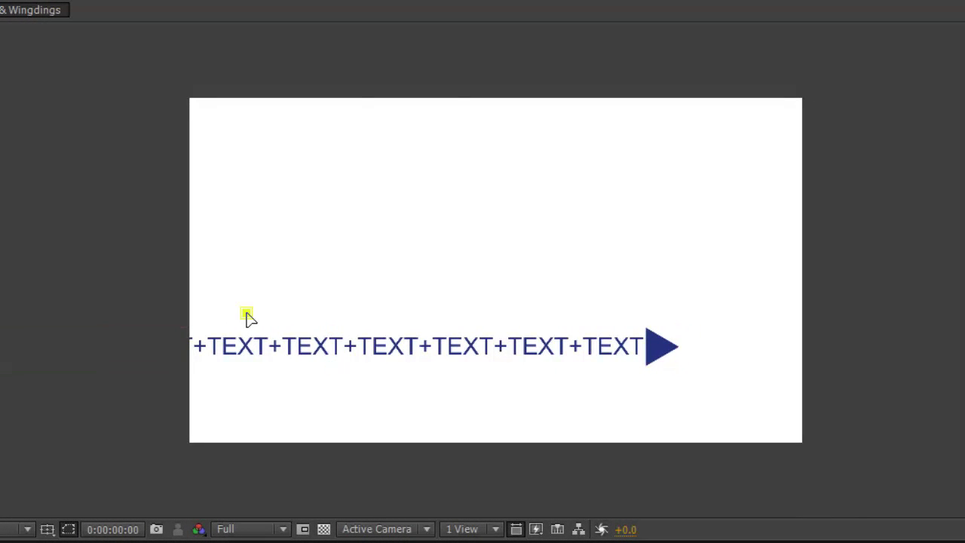
{"action": "left_click", "coordinate": [429, 186]}
{"action": "left_click_drag", "start_coordinate": [428, 188], "coordinate": [568, 201]}
{"action": "left_click_drag", "start_coordinate": [725, 334], "coordinate": [825, 336]}
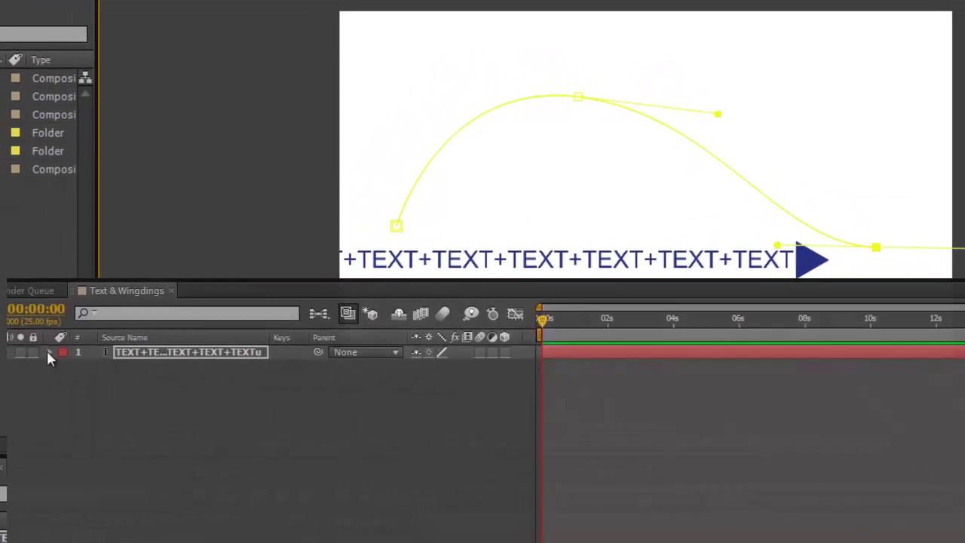
Step: Expand the text layer's Text > Path Options in the timeline
{"action": "left_click", "coordinate": [63, 351]}
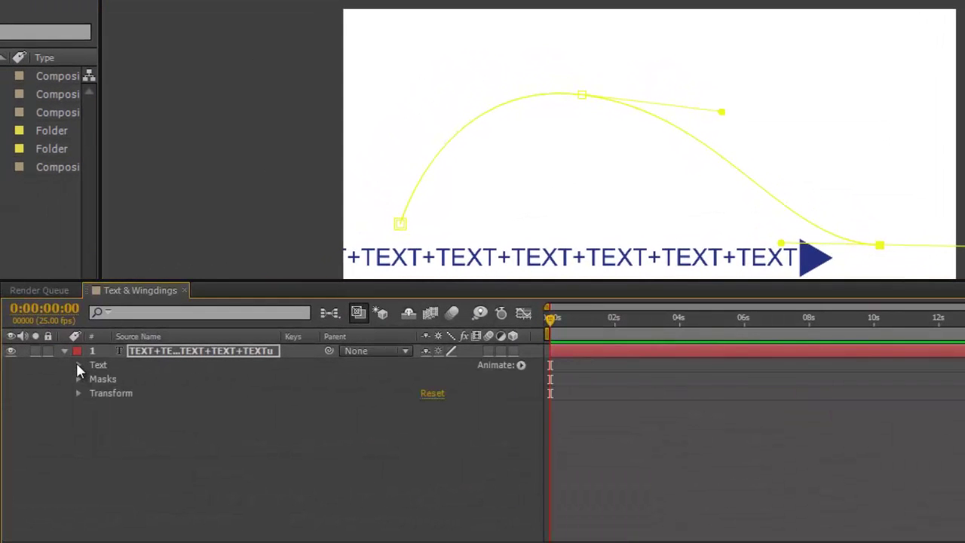
{"action": "left_click", "coordinate": [78, 365]}
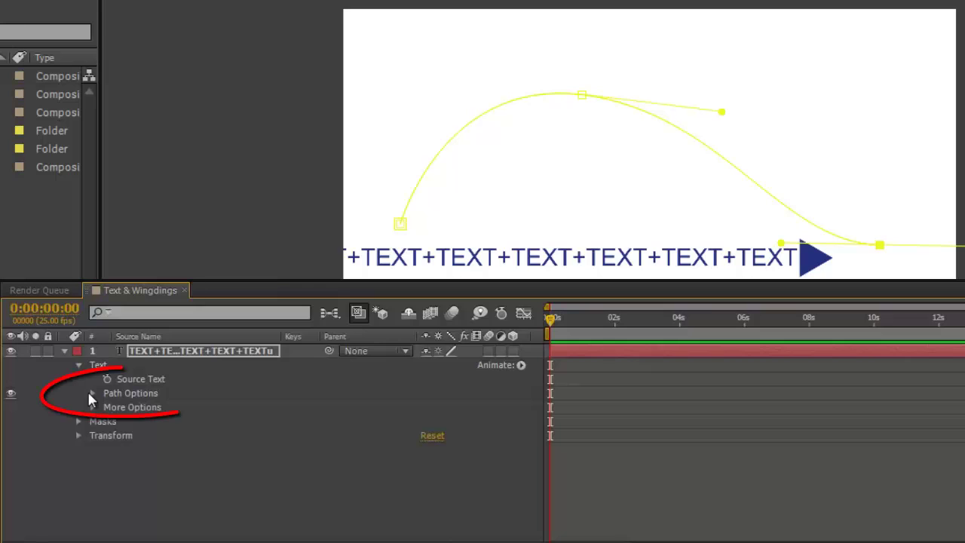
{"action": "left_click", "coordinate": [91, 393]}
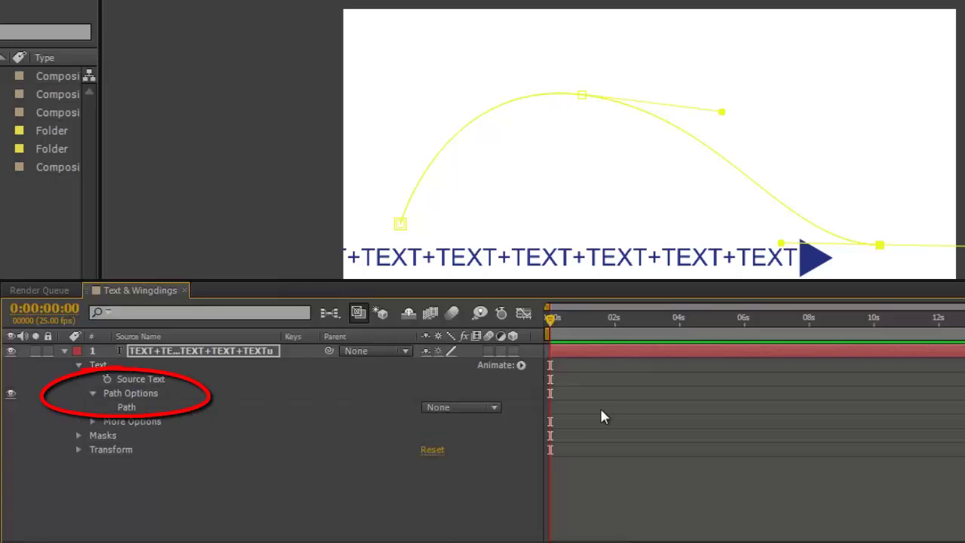
Step: Set the text path to Mask 1 and keyframe First Margin at -1230 at 0s
{"action": "left_click", "coordinate": [493, 407]}
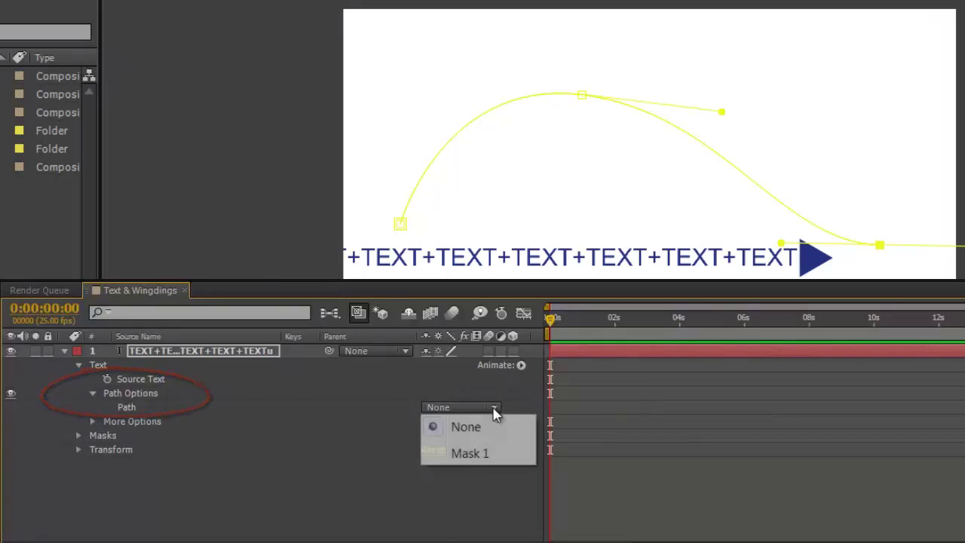
{"action": "left_click", "coordinate": [508, 454]}
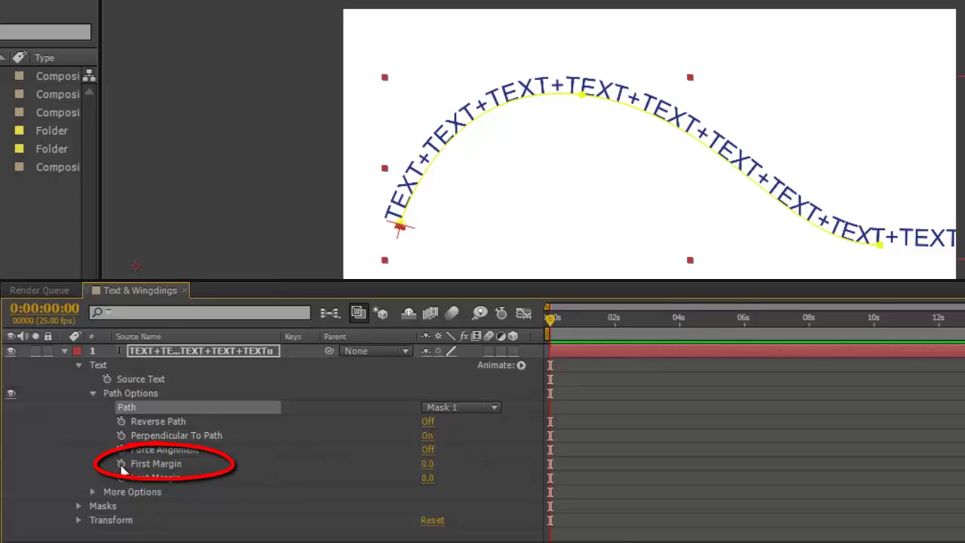
{"action": "left_click", "coordinate": [121, 463]}
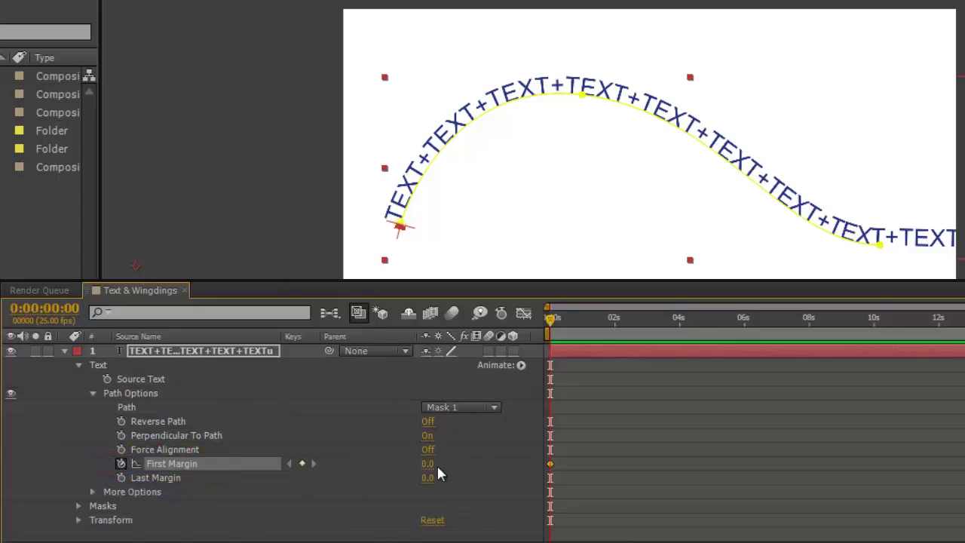
{"action": "left_click_drag", "start_coordinate": [427, 471], "coordinate": [337, 477]}
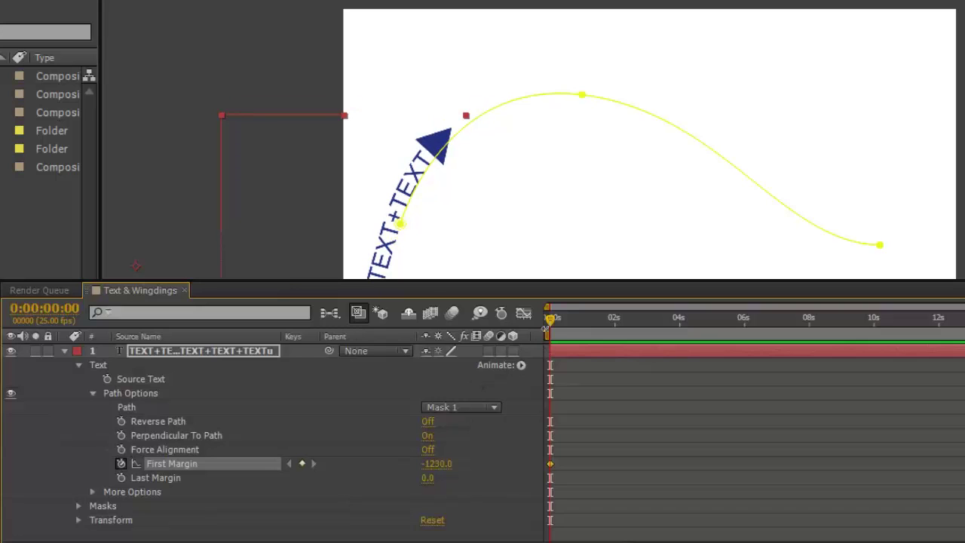
Step: Set First Margin to -140 at 6:23 and scrub to preview the slide
{"action": "left_click_drag", "start_coordinate": [550, 319], "coordinate": [778, 336]}
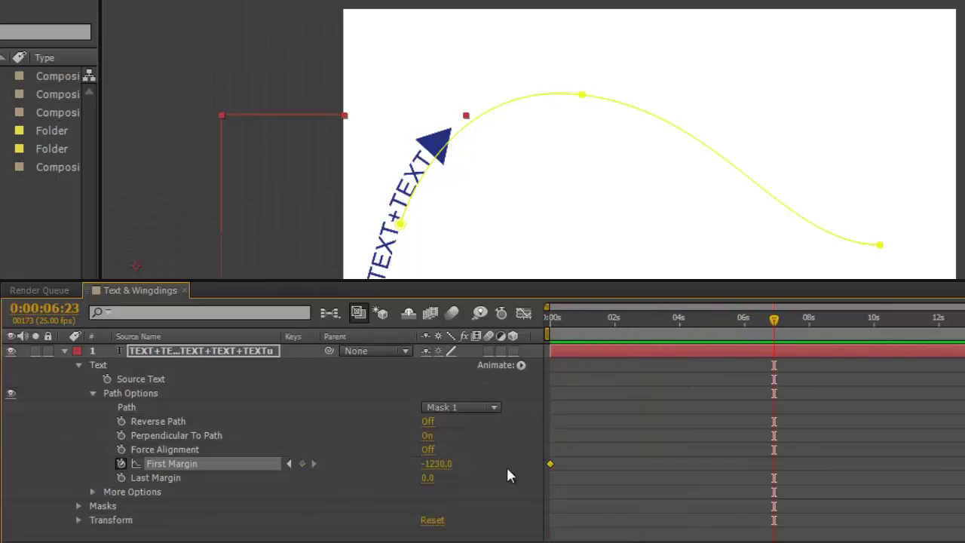
{"action": "left_click_drag", "start_coordinate": [436, 463], "coordinate": [528, 467]}
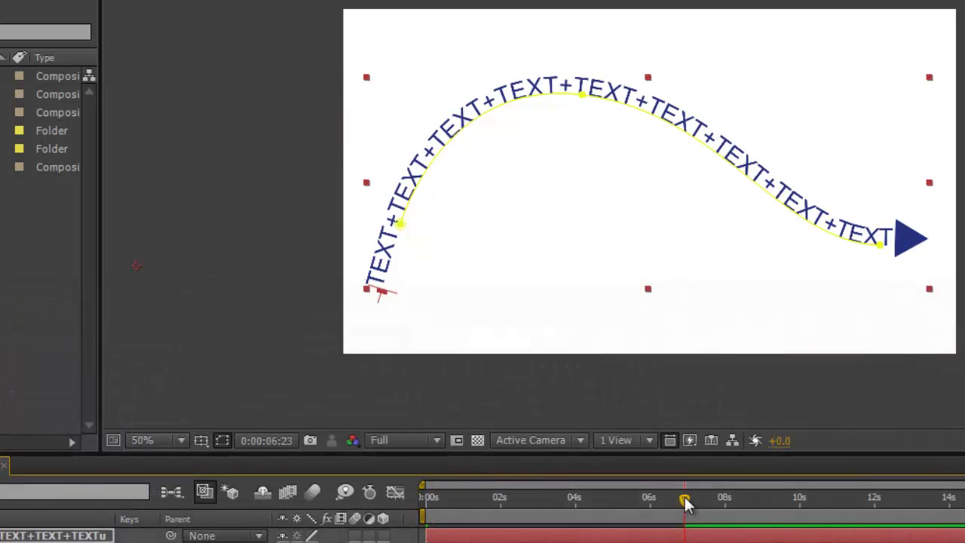
{"action": "left_click_drag", "start_coordinate": [685, 503], "coordinate": [427, 537]}
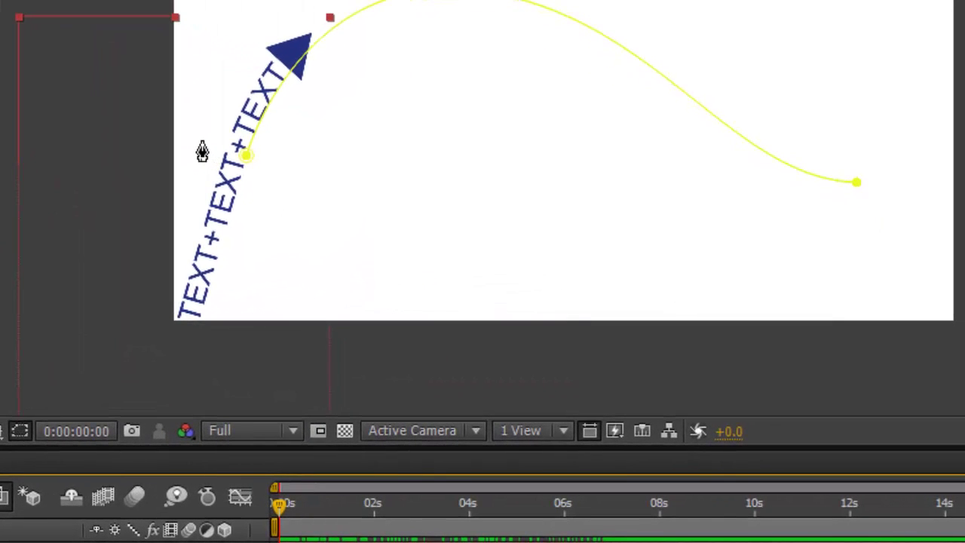
Step: Draw a closed second mask covering the area before the path's start
{"action": "left_click", "coordinate": [201, 143]}
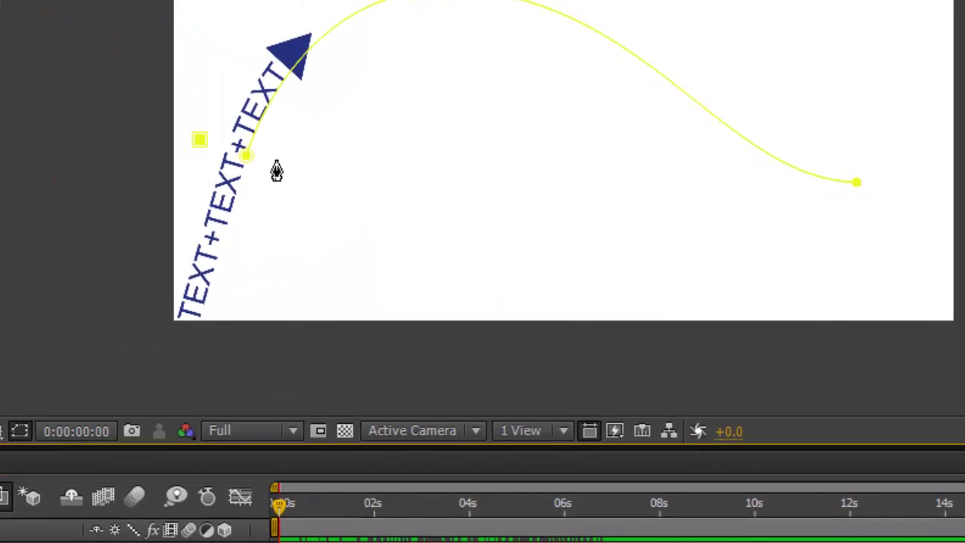
{"action": "left_click", "coordinate": [214, 375]}
{"action": "left_click", "coordinate": [129, 349]}
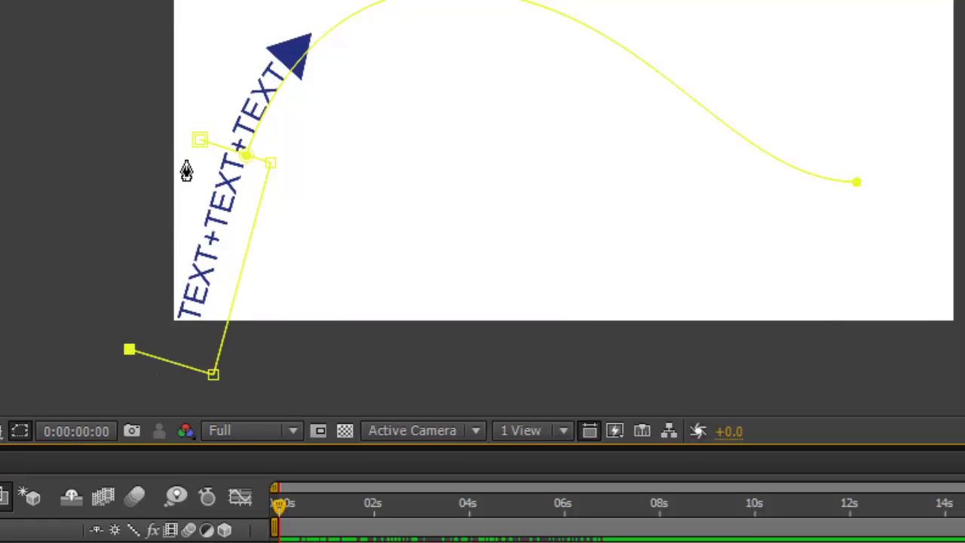
{"action": "left_click", "coordinate": [200, 142]}
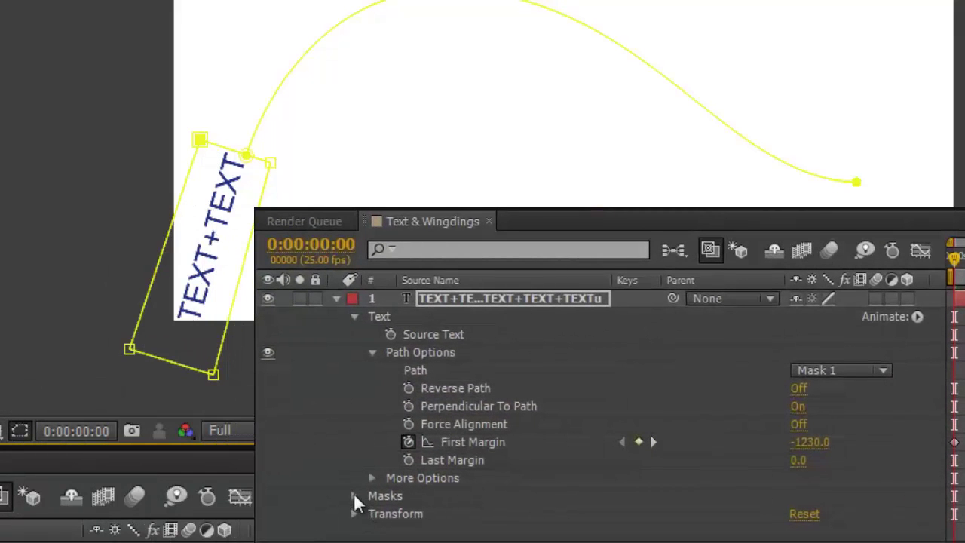
Step: Invert Mask 2 and preview the text sliding out to the curve's end
{"action": "left_click", "coordinate": [355, 496]}
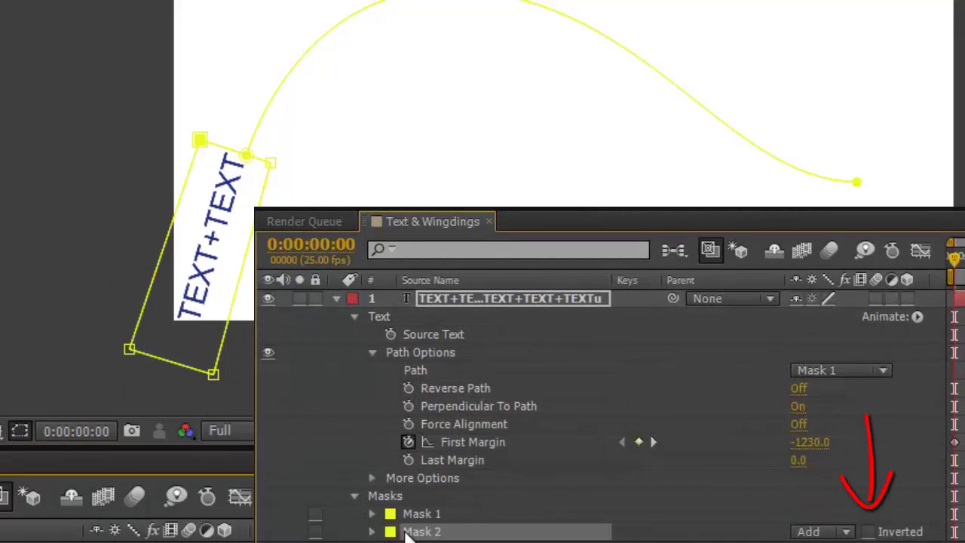
{"action": "left_click", "coordinate": [869, 532]}
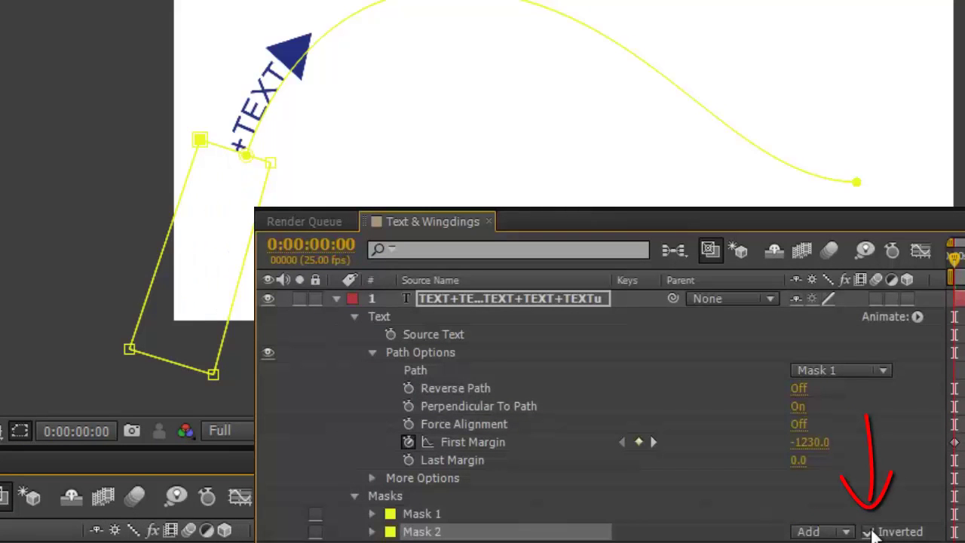
{"action": "key", "text": "space"}
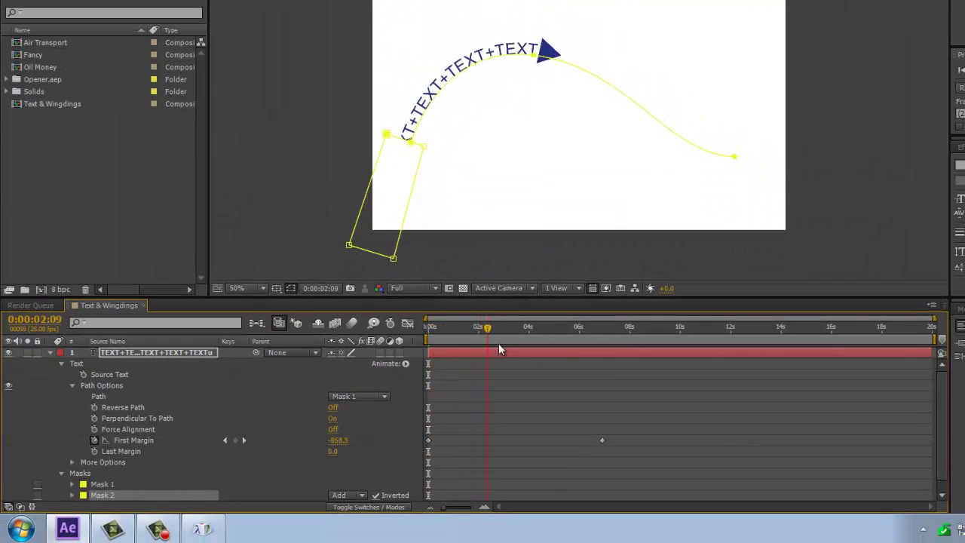
{"action": "left_click_drag", "start_coordinate": [499, 345], "coordinate": [609, 365]}
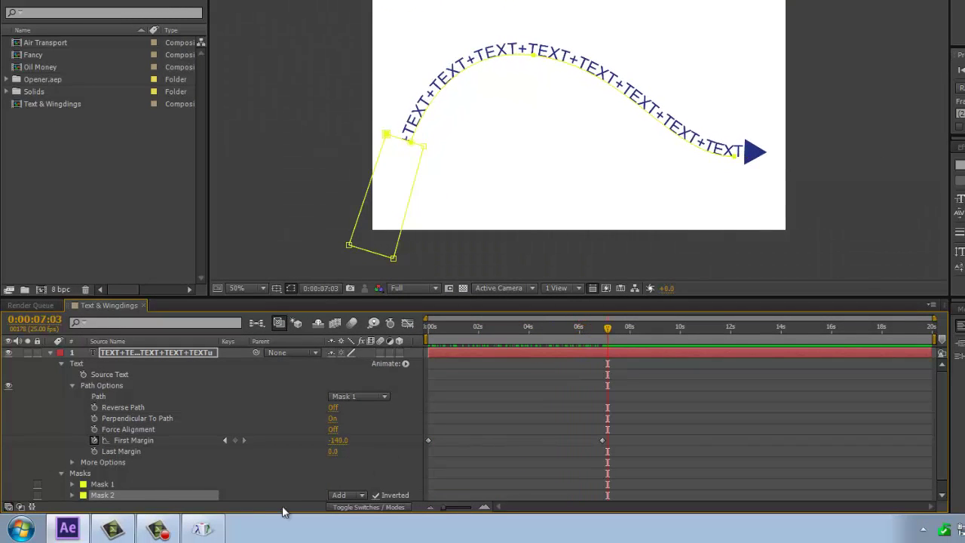
Step: Open Character Map with the Wingdings font and clear the queued arrow glyph
{"action": "left_click", "coordinate": [208, 532]}
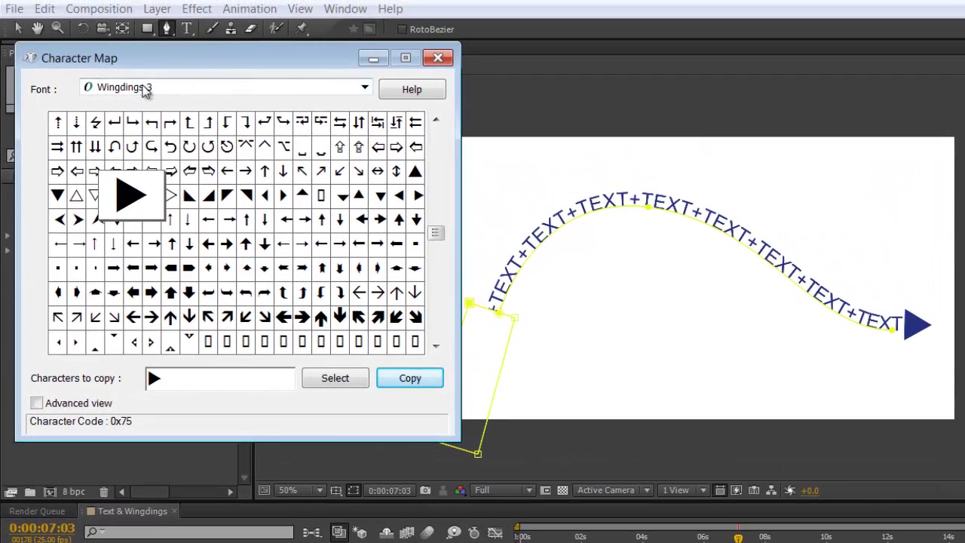
{"action": "left_click", "coordinate": [147, 90]}
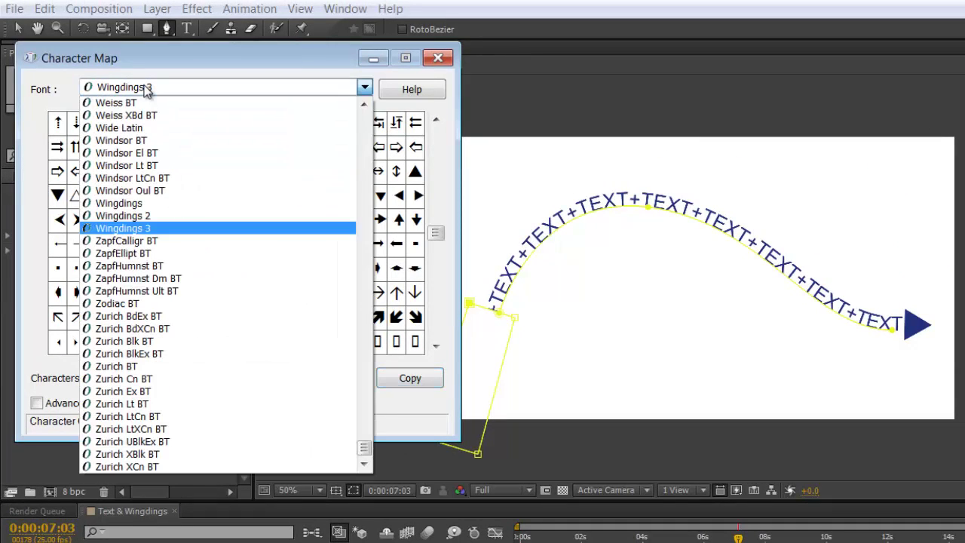
{"action": "left_click", "coordinate": [146, 205]}
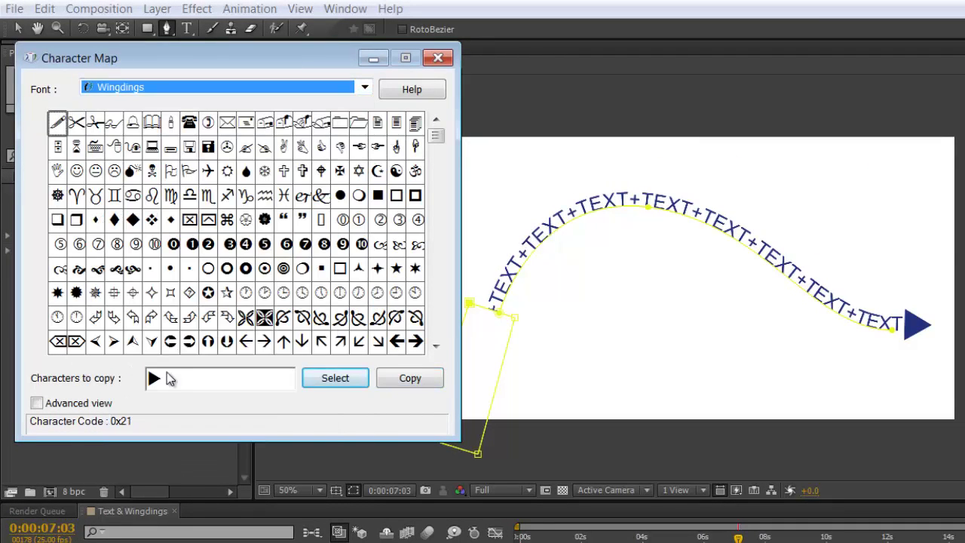
{"action": "double_click", "coordinate": [173, 383]}
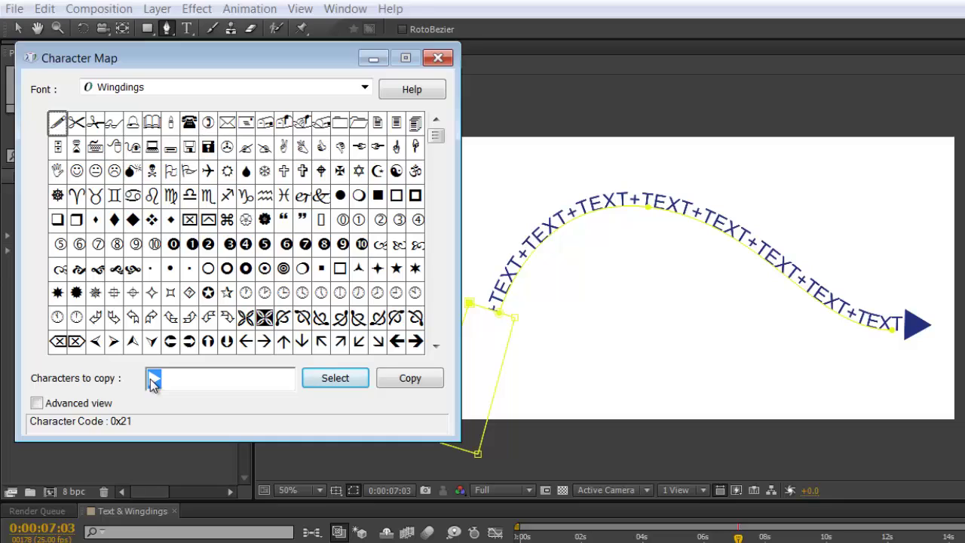
{"action": "key", "text": "Delete"}
Step: Copy two Wingdings ornament glyphs (0x9C, 0x9D) and close Character Map
{"action": "left_click", "coordinate": [113, 270]}
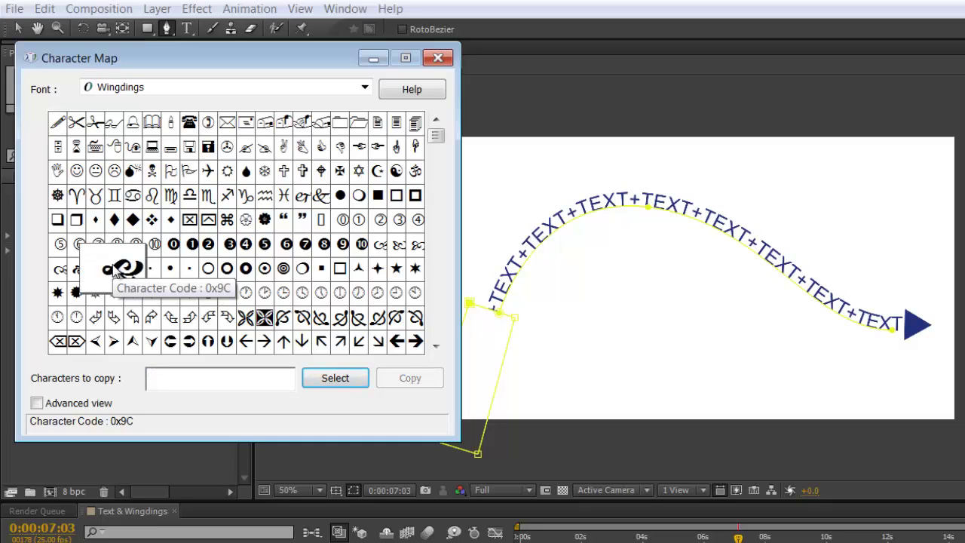
{"action": "left_click", "coordinate": [329, 379]}
{"action": "left_click", "coordinate": [214, 273]}
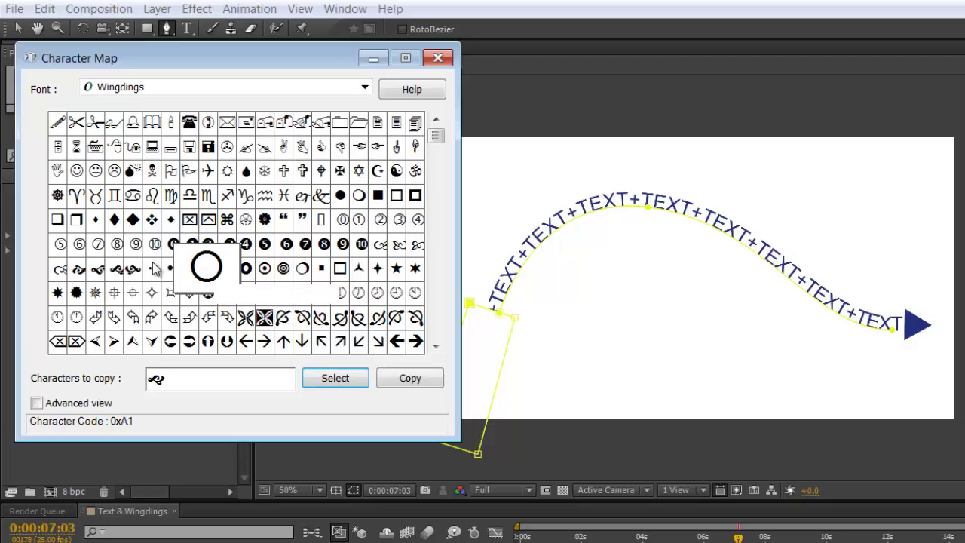
{"action": "left_click", "coordinate": [132, 272]}
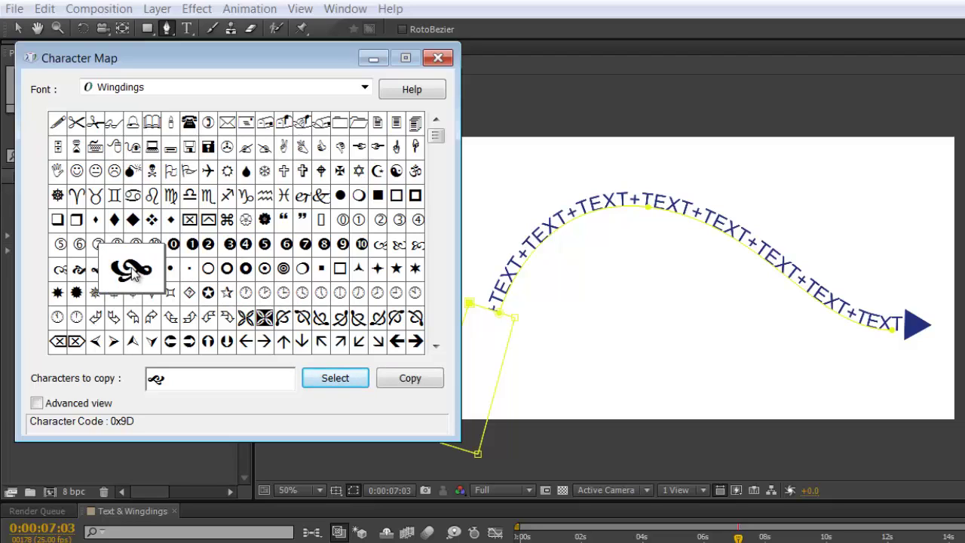
{"action": "left_click", "coordinate": [329, 379]}
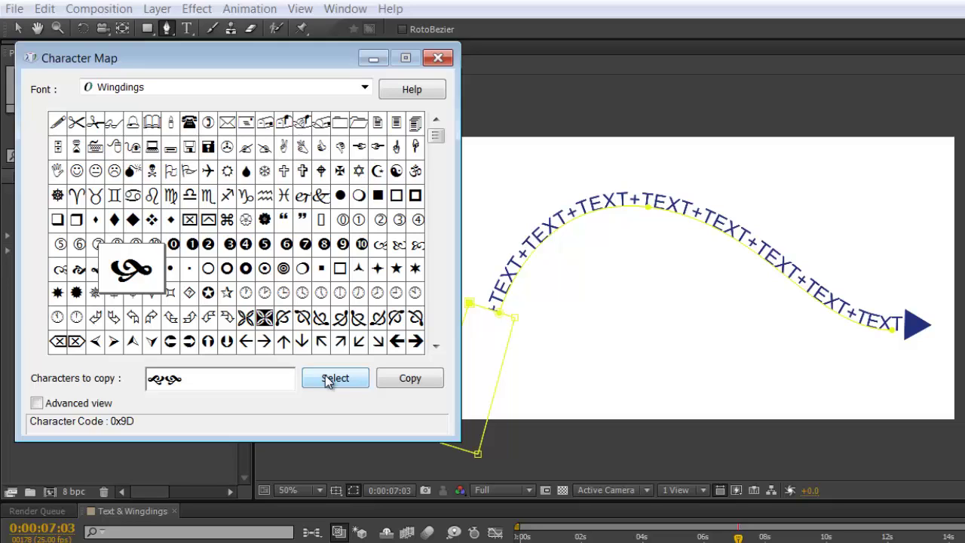
{"action": "left_click", "coordinate": [426, 386]}
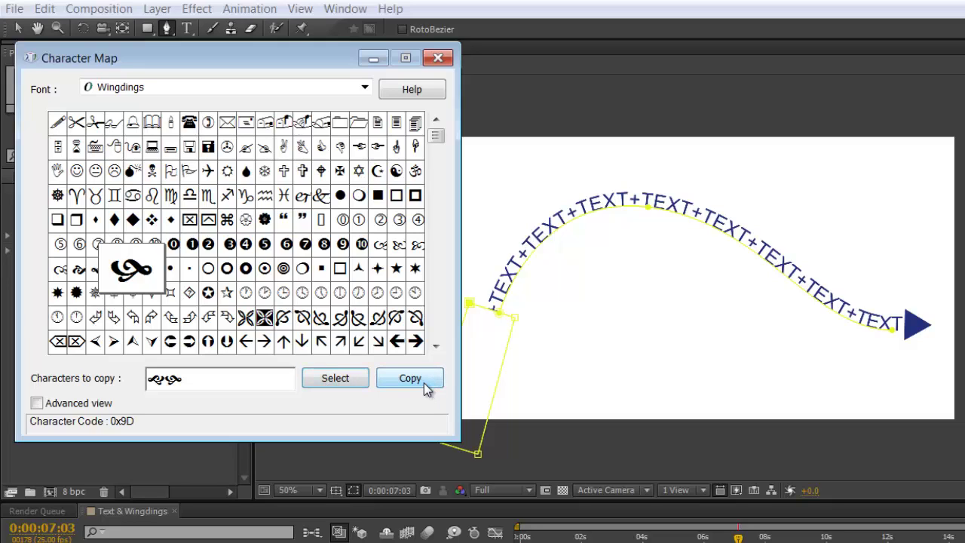
{"action": "left_click", "coordinate": [690, 4]}
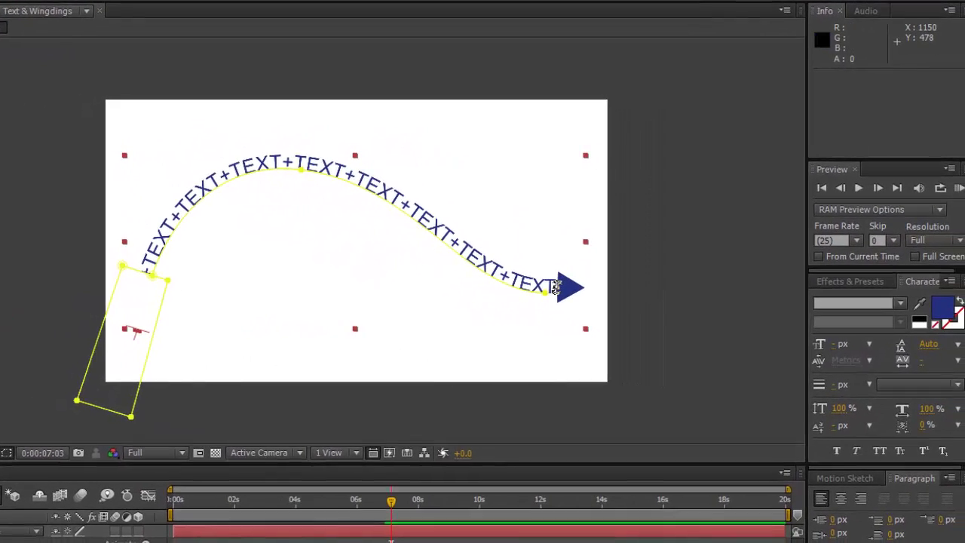
Step: Paste the ornament glyphs in Wingdings after the final TEXT on the curve
{"action": "left_click", "coordinate": [549, 287]}
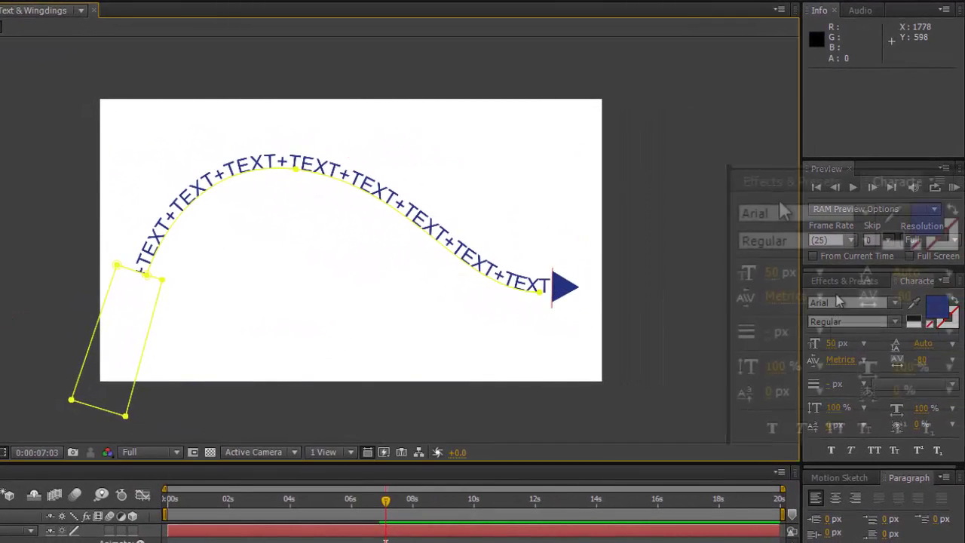
{"action": "left_click_drag", "start_coordinate": [782, 218], "coordinate": [730, 217]}
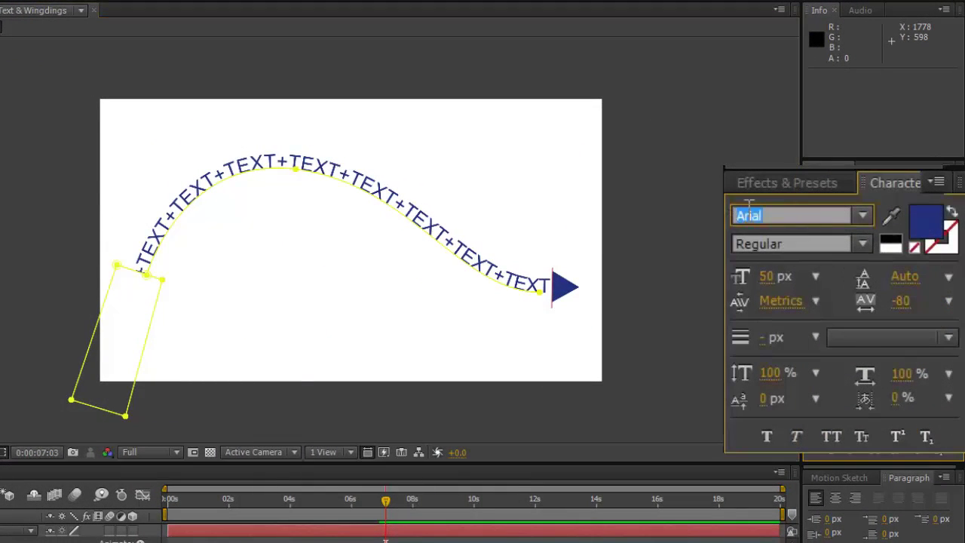
{"action": "type", "text": "Wingdings"}
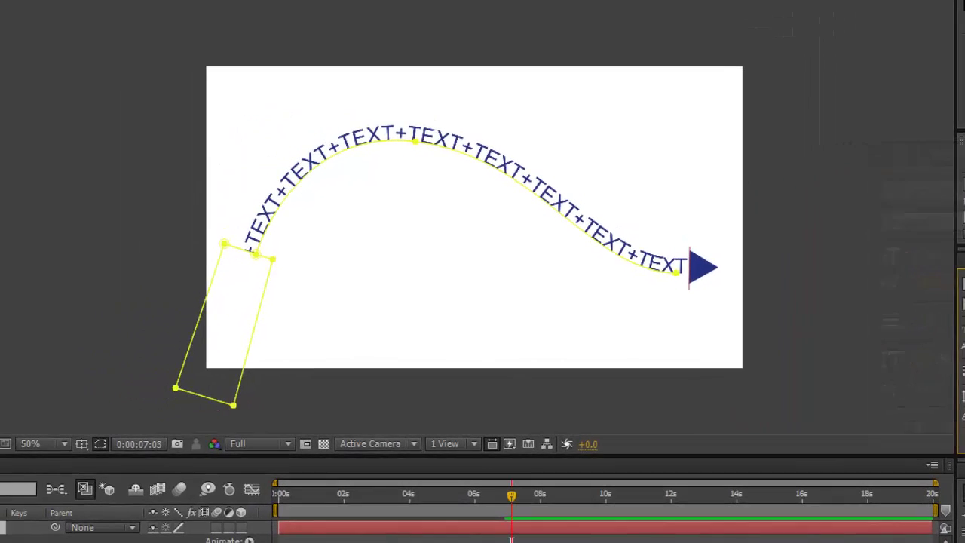
{"action": "key", "text": "ctrl+v"}
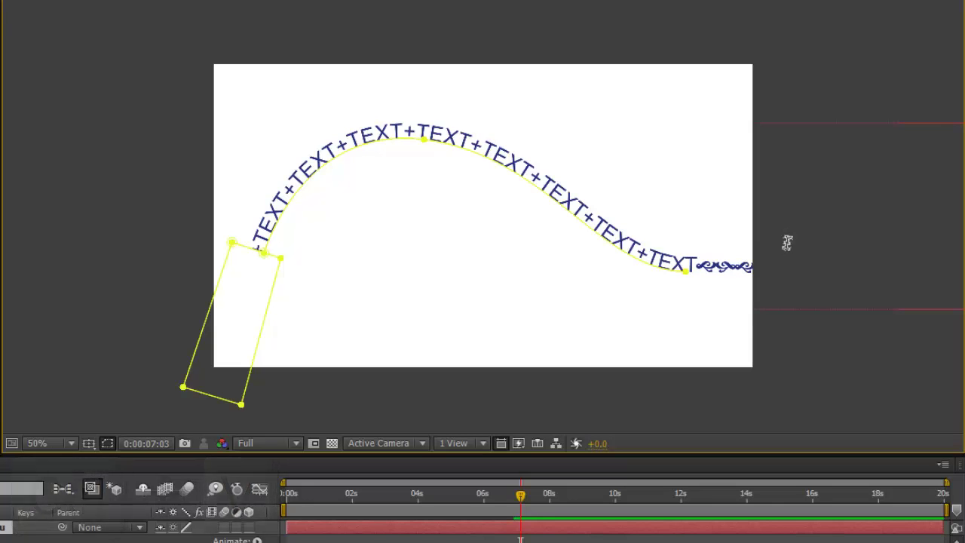
{"action": "key", "text": "Page_Up"}
{"action": "key", "text": "Page_Up"}
{"action": "key", "text": "Page_Up"}
{"action": "key", "text": "Page_Up"}
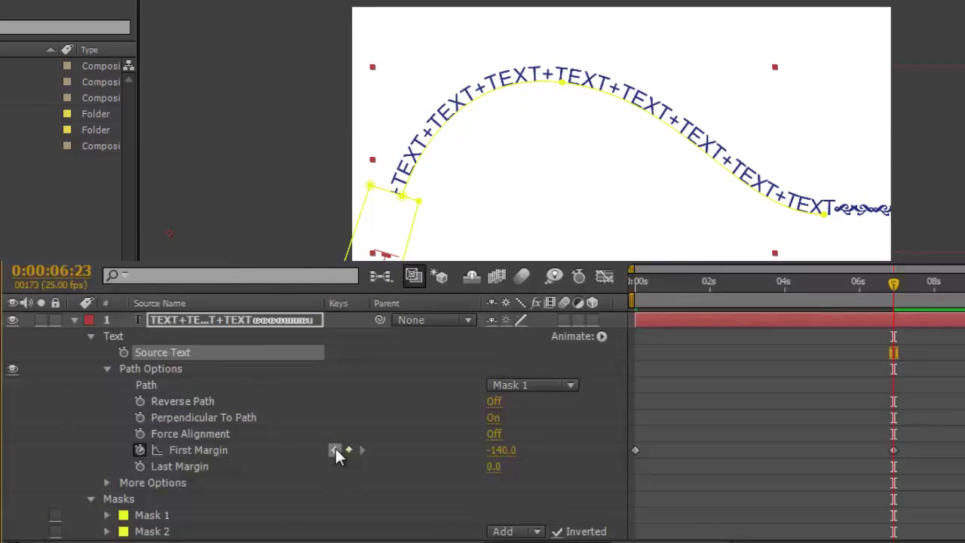
Step: Change First Margin keyframes to -1930 at 0s and -910 at 6:23, then preview
{"action": "left_click", "coordinate": [335, 450]}
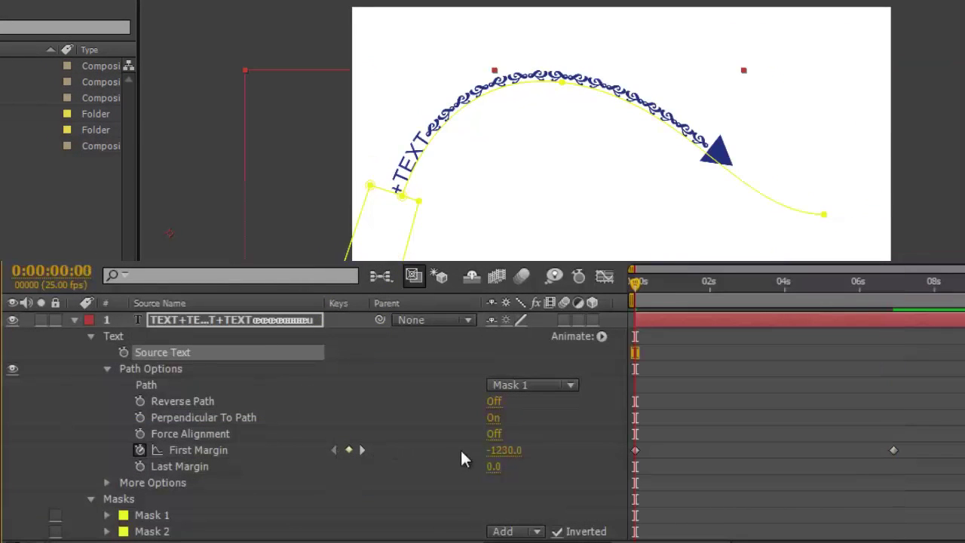
{"action": "left_click_drag", "start_coordinate": [513, 460], "coordinate": [458, 469]}
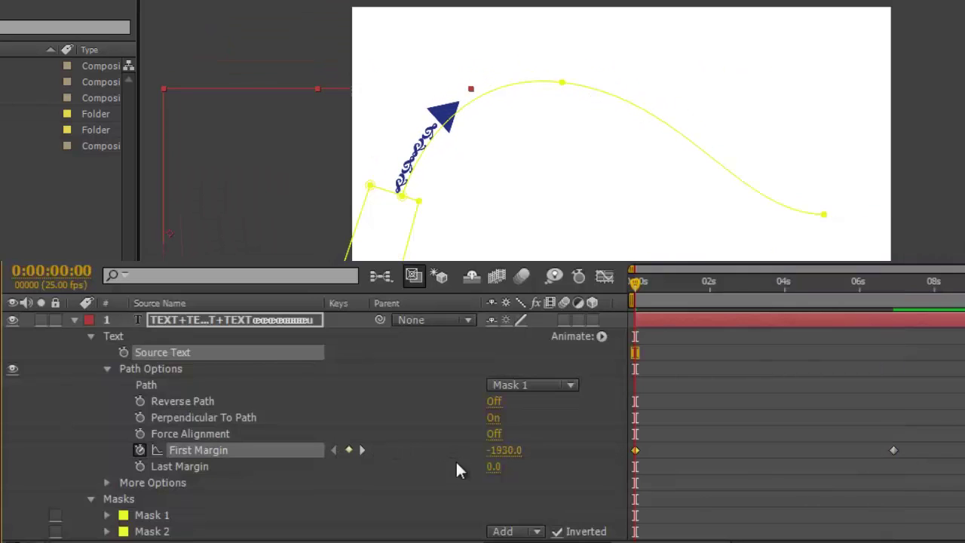
{"action": "left_click", "coordinate": [361, 450]}
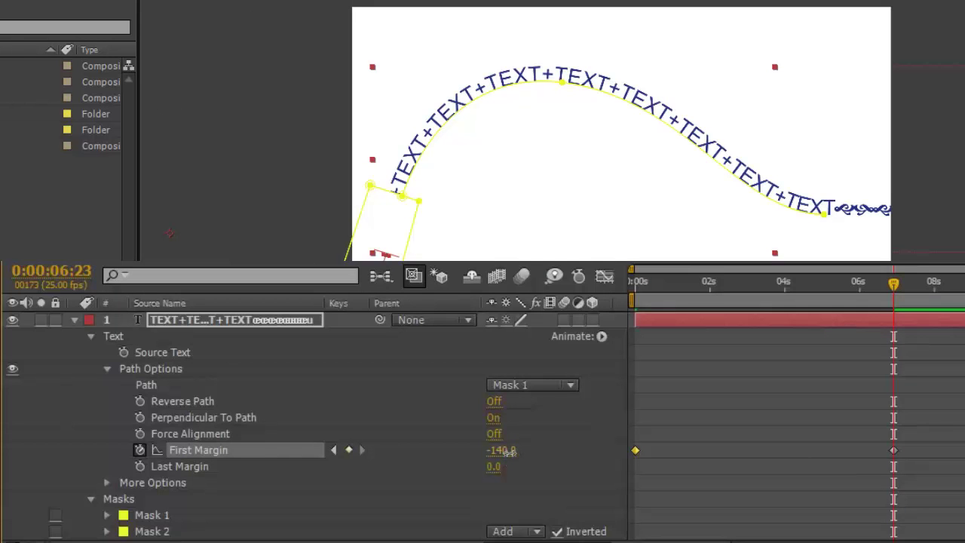
{"action": "left_click_drag", "start_coordinate": [504, 451], "coordinate": [444, 468]}
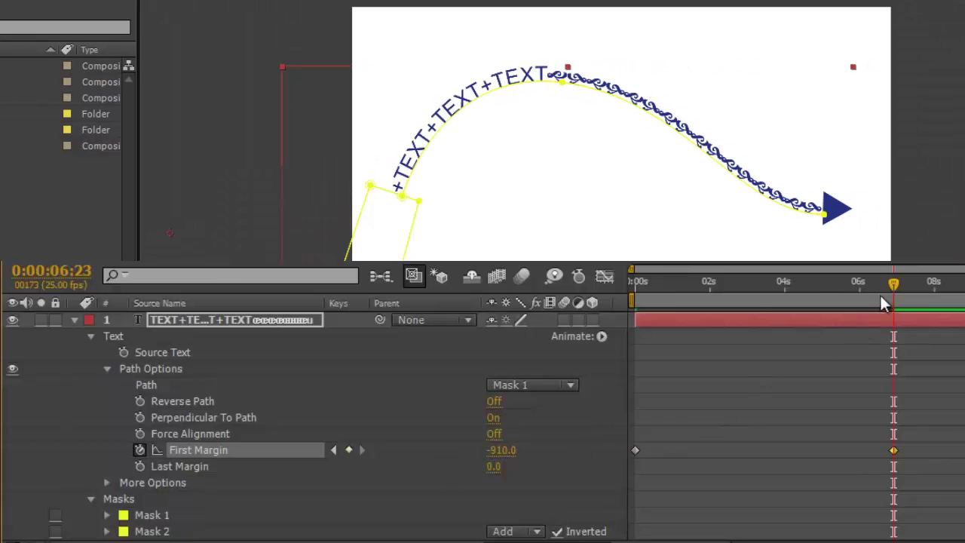
{"action": "left_click_drag", "start_coordinate": [894, 290], "coordinate": [761, 291]}
{"action": "key", "text": "KP_0"}
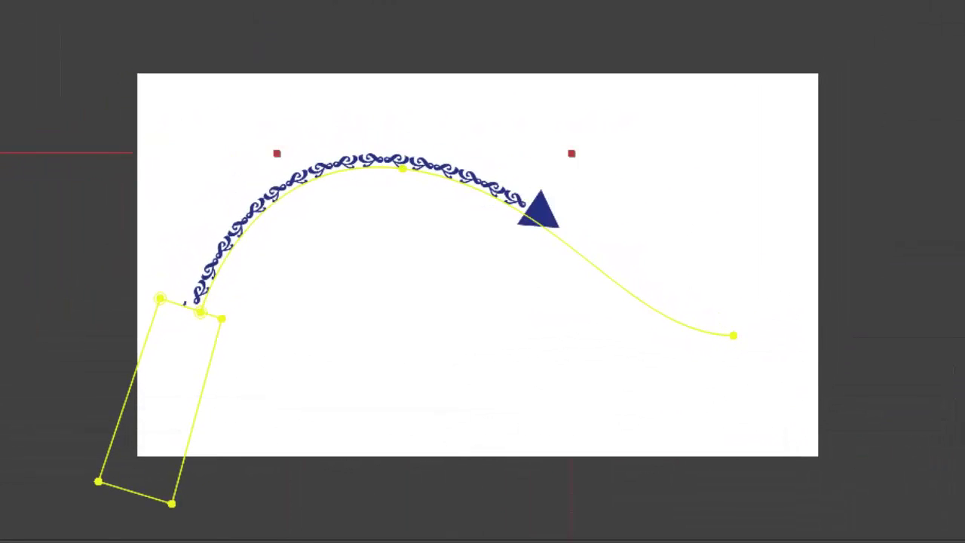